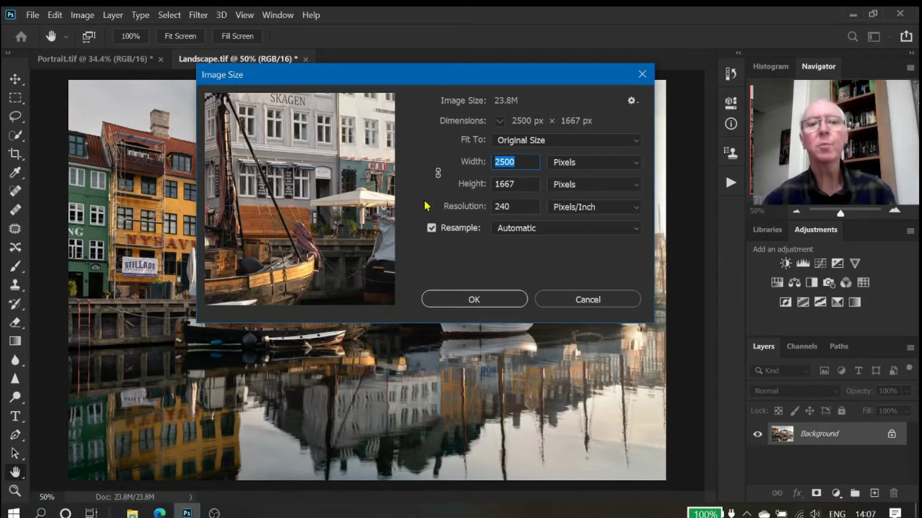
Resize the landscape image to a width of 1024 pixels with width and height linked.
click(438, 174)
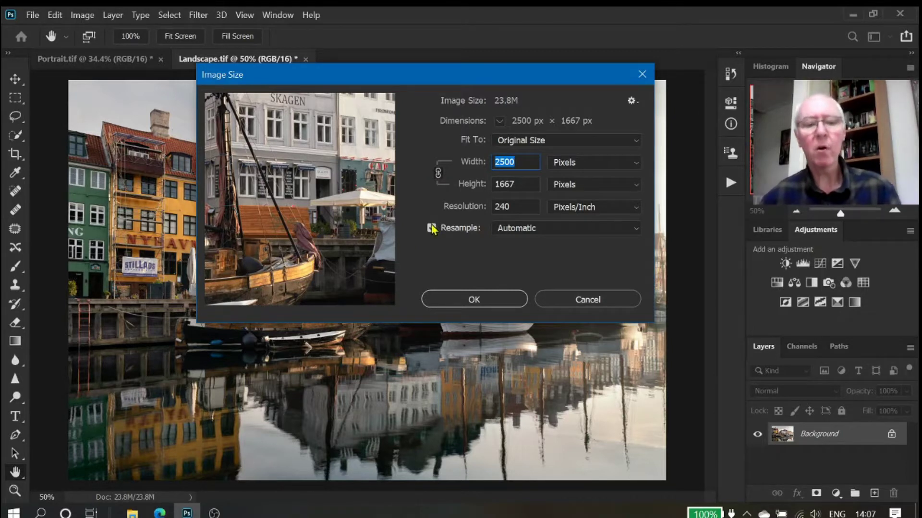
text(1024)
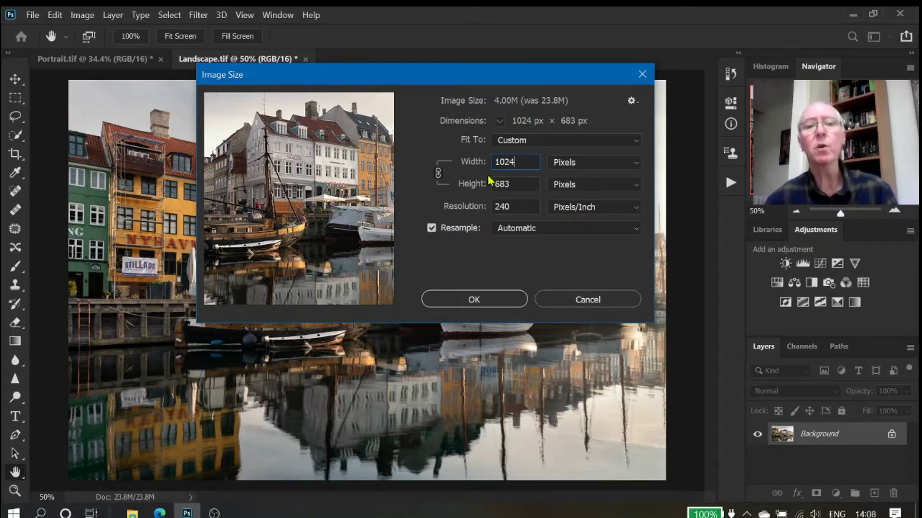
click(491, 300)
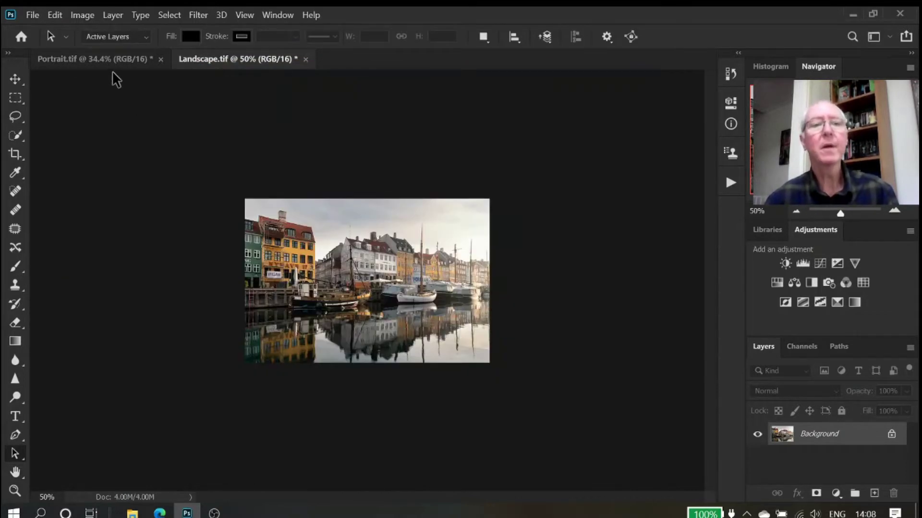
Resize the Portrait.tif image to a height of 768 pixels, keeping its proportions.
click(117, 59)
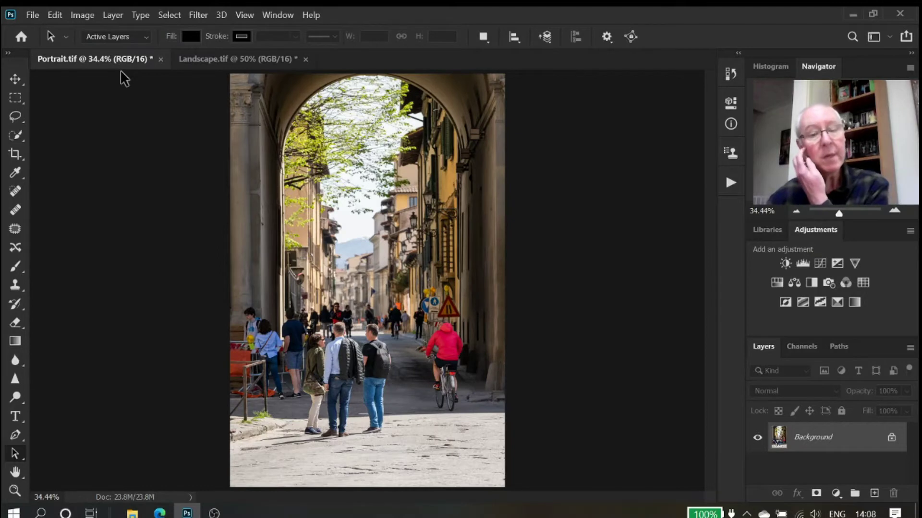
click(77, 16)
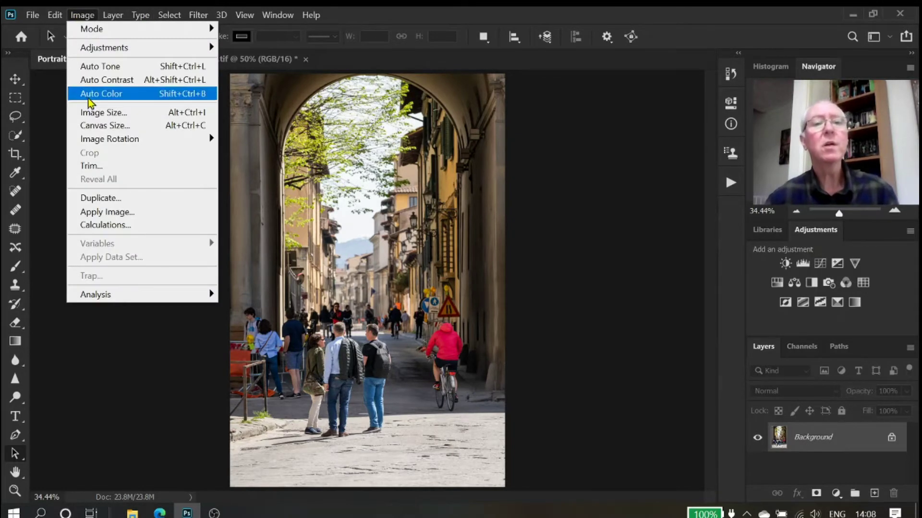
click(95, 114)
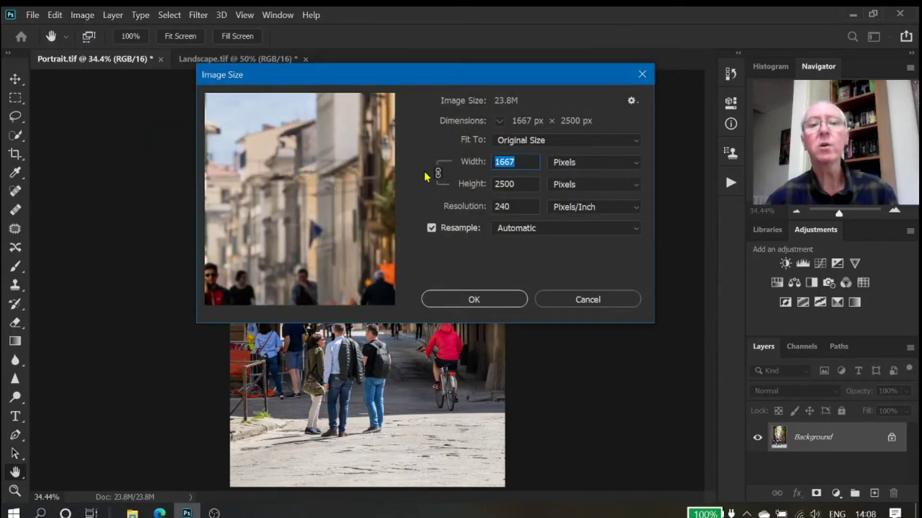
drag(521, 186, 496, 186)
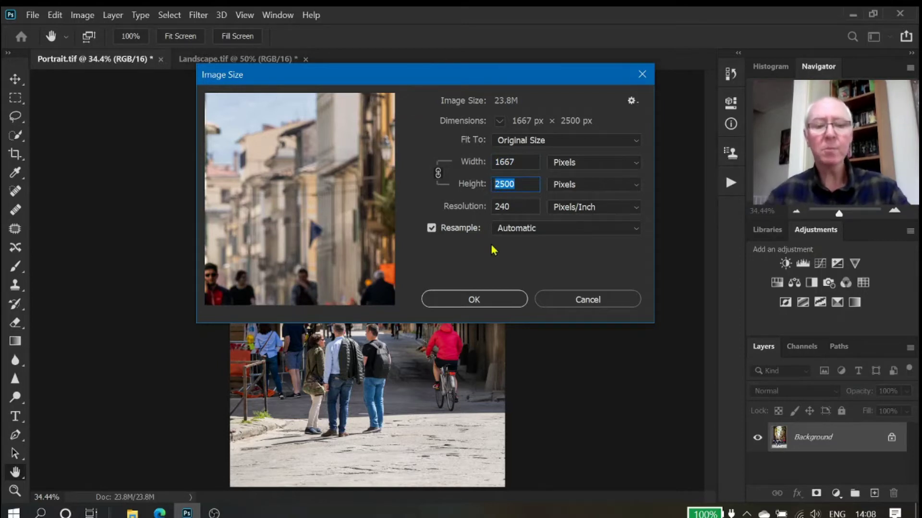
text(768)
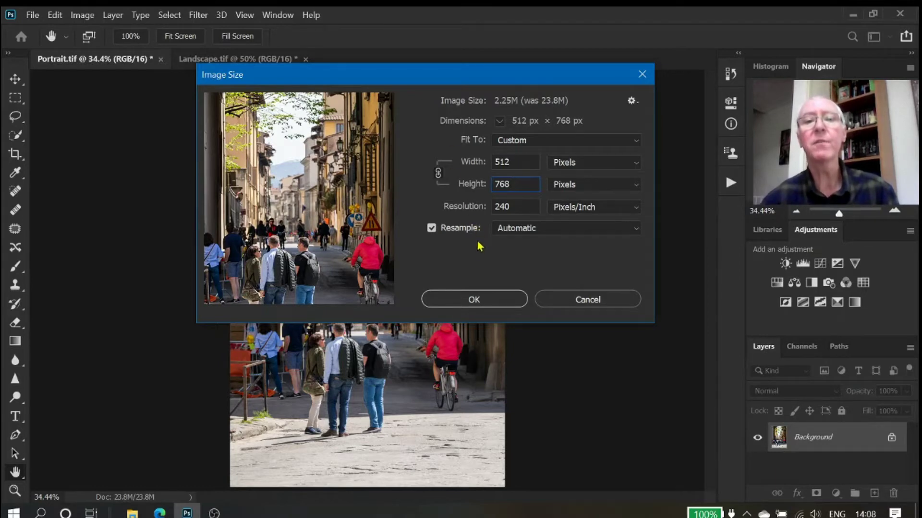
click(473, 300)
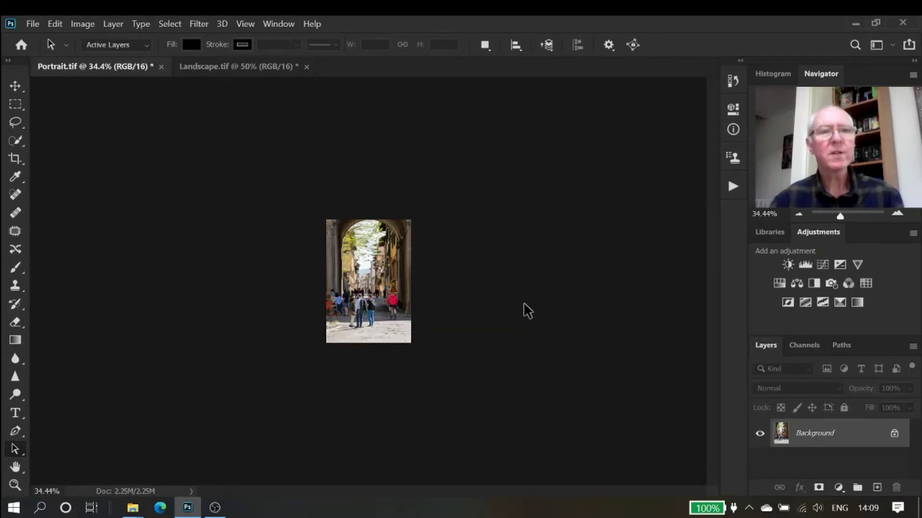
click(32, 23)
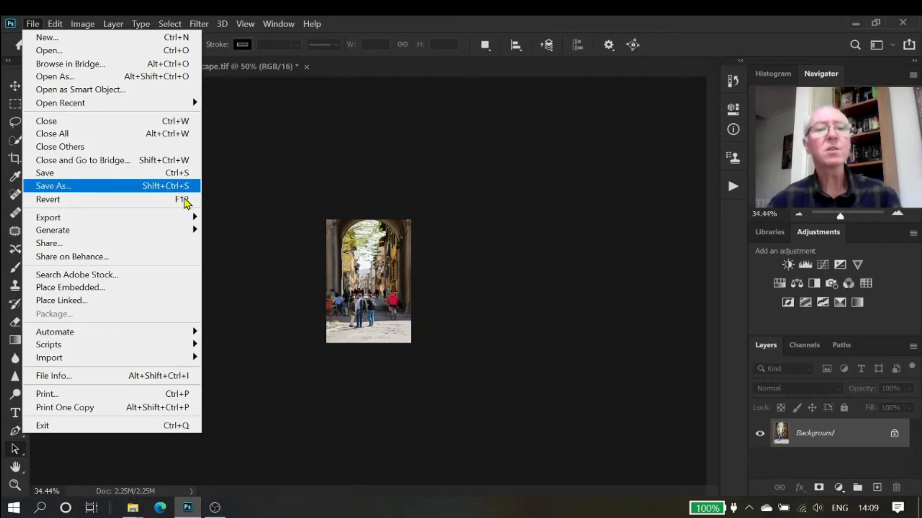
mouse_move(191, 216)
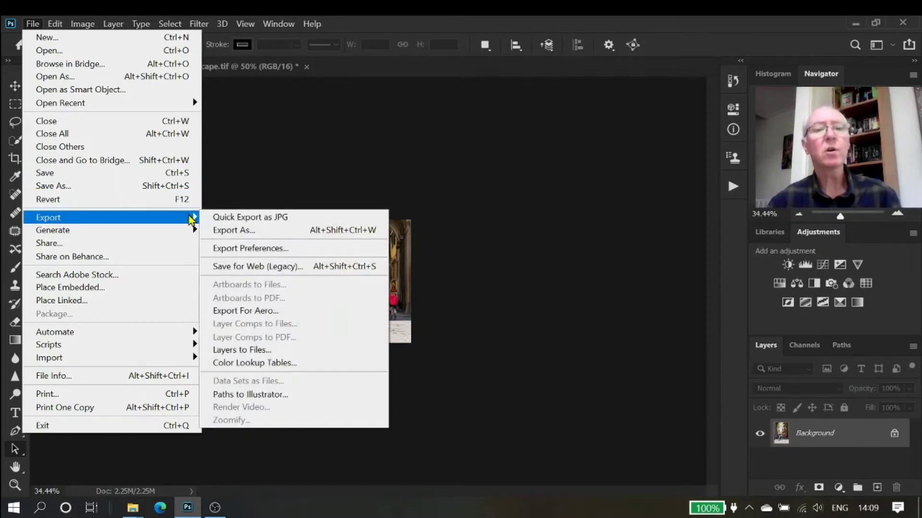
click(312, 153)
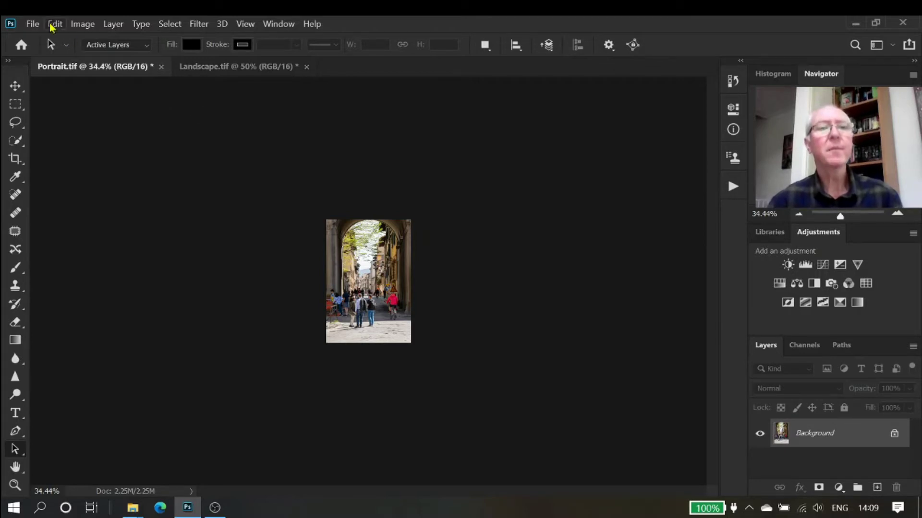
click(29, 24)
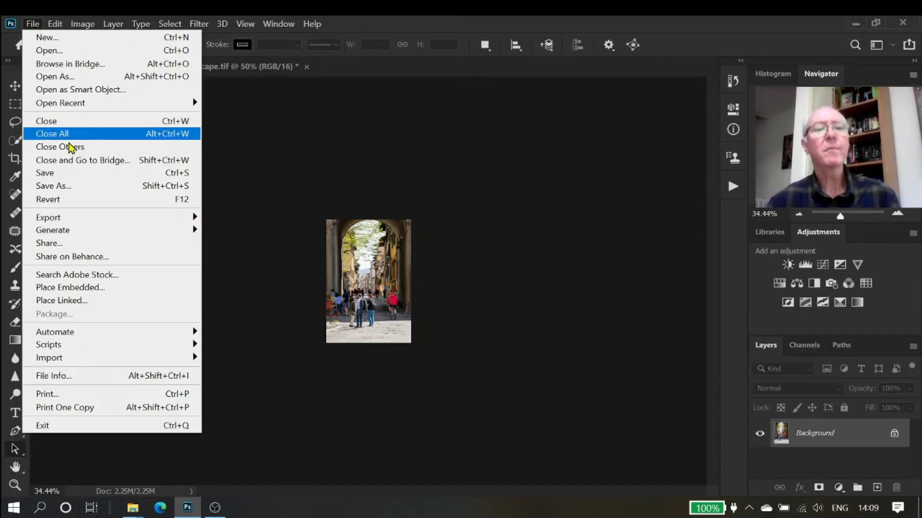
click(78, 183)
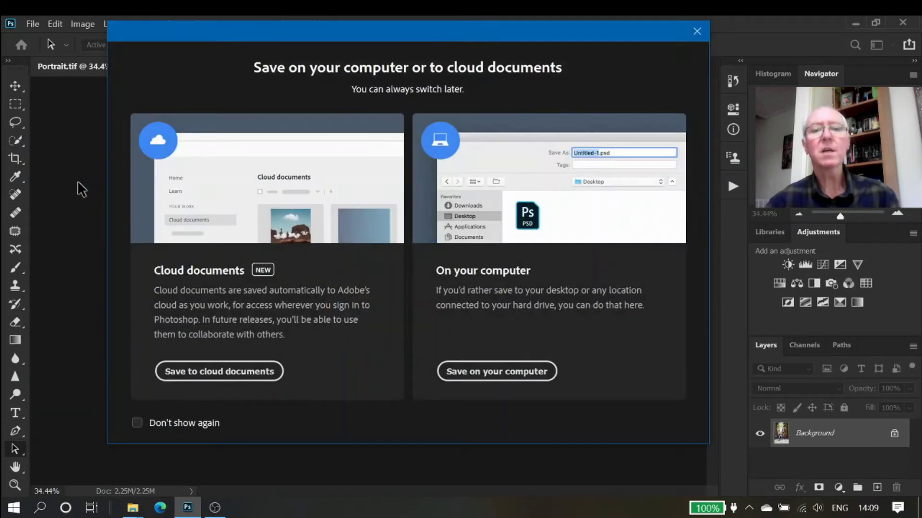
click(470, 372)
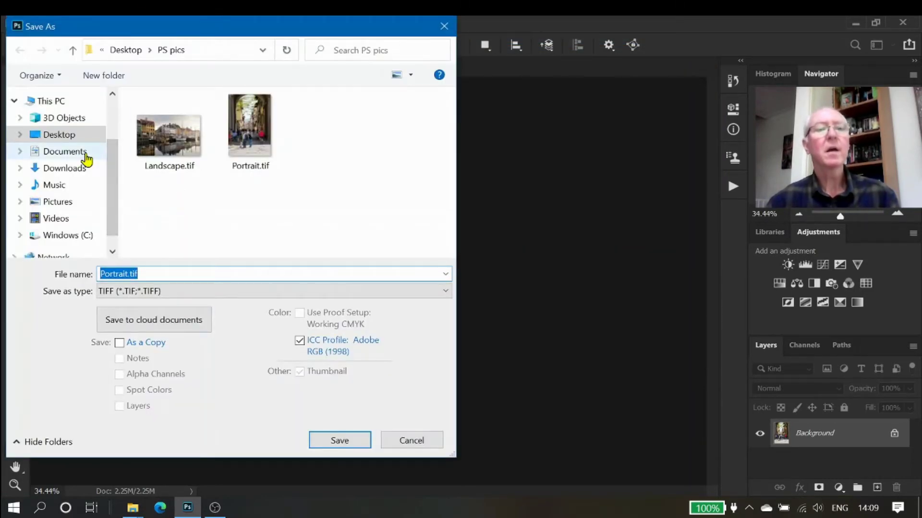
click(87, 136)
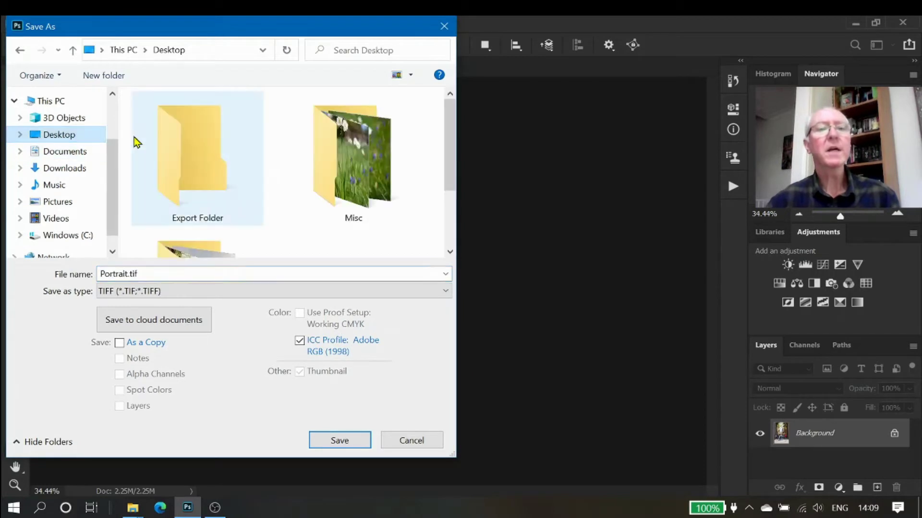
double_click(178, 156)
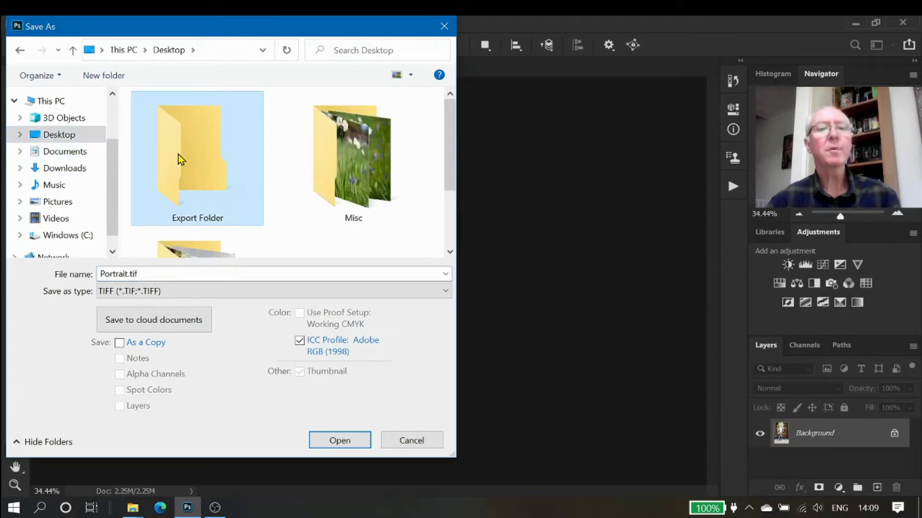
click(170, 291)
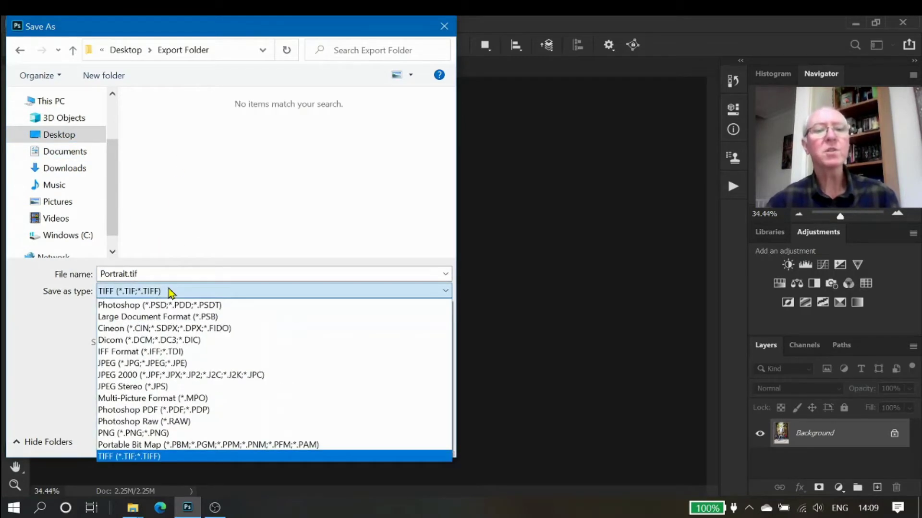
click(178, 368)
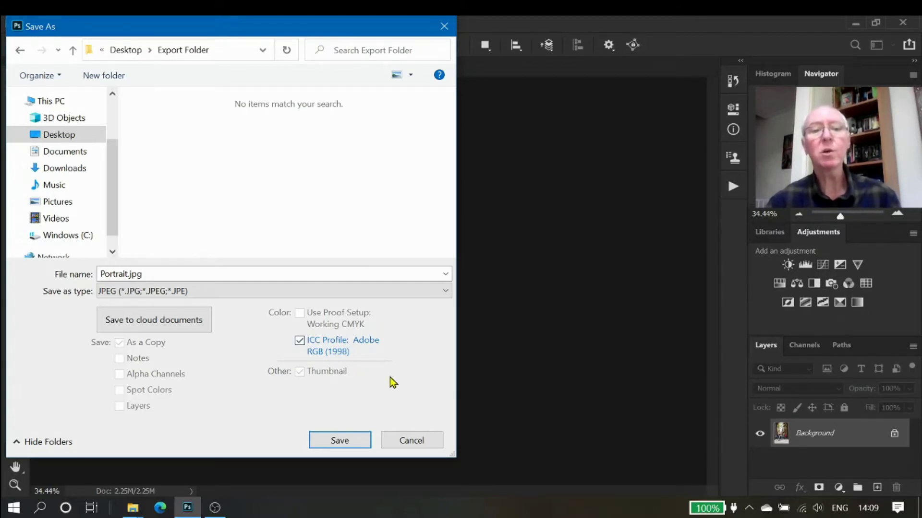
click(402, 443)
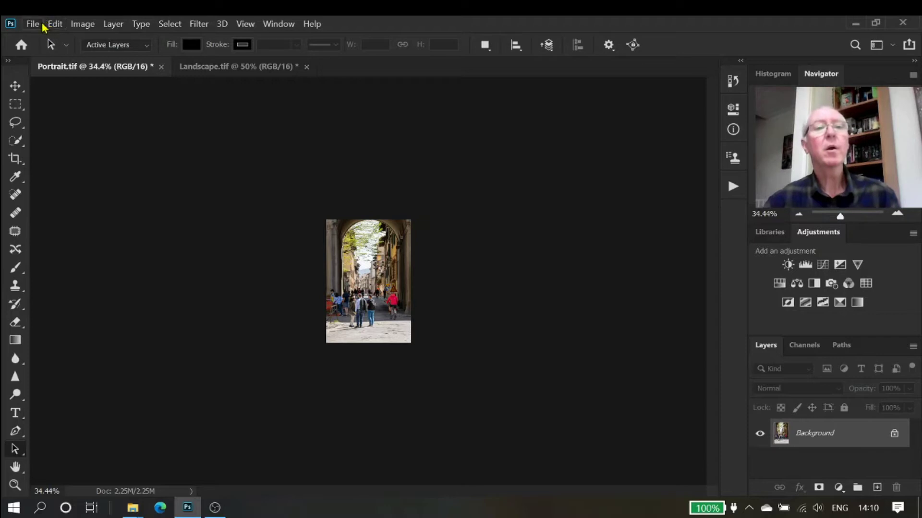
Assign the sRGB IEC61966-2.1 color profile to the portrait image.
click(55, 24)
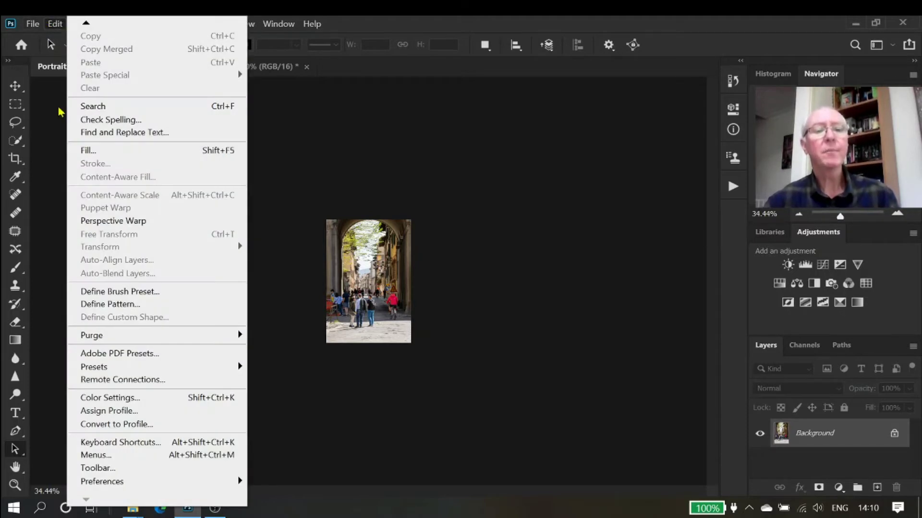
click(100, 410)
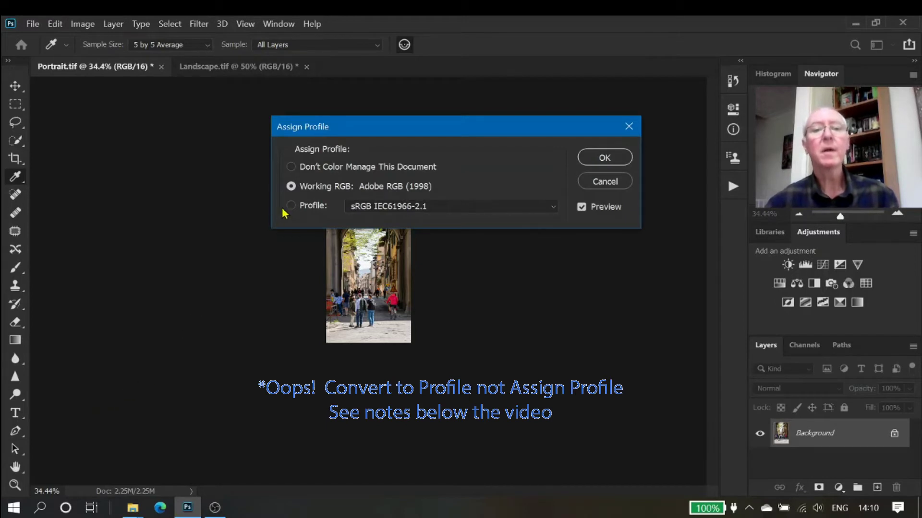
click(364, 207)
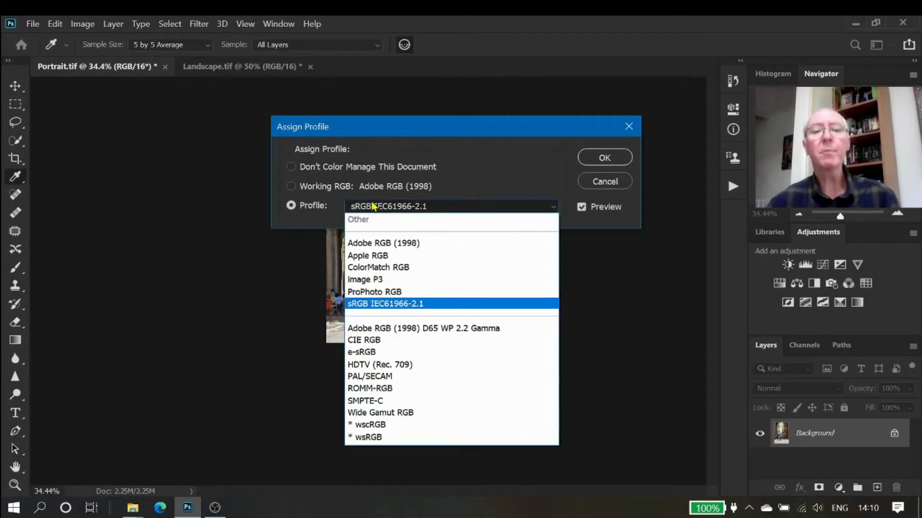
click(363, 304)
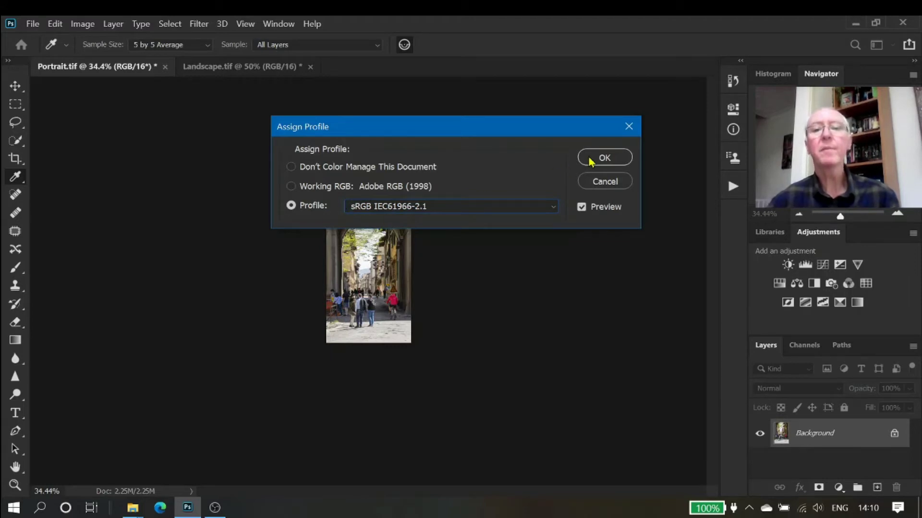
click(605, 158)
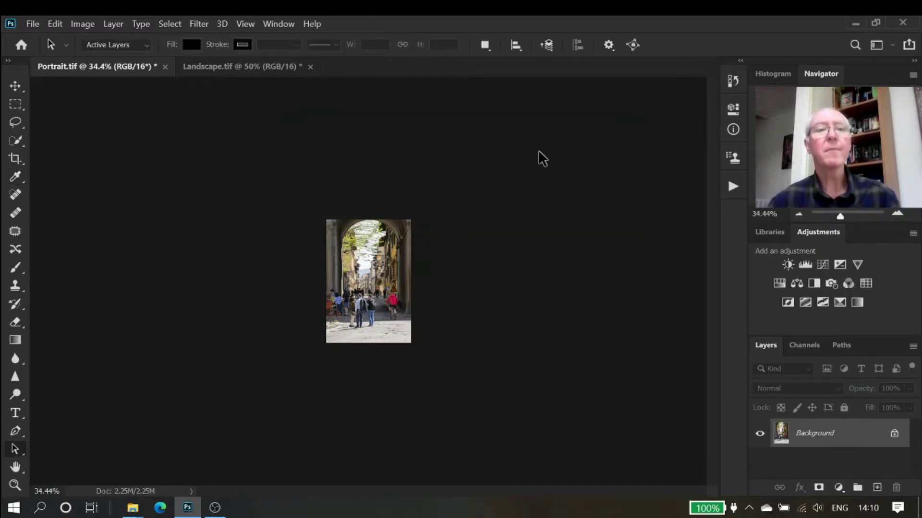
Save the portrait on the computer as the JPEG file Portrait.jpg in the Desktop's Export Folder, at Maximum quality 12 with Baseline Optimized format.
click(33, 24)
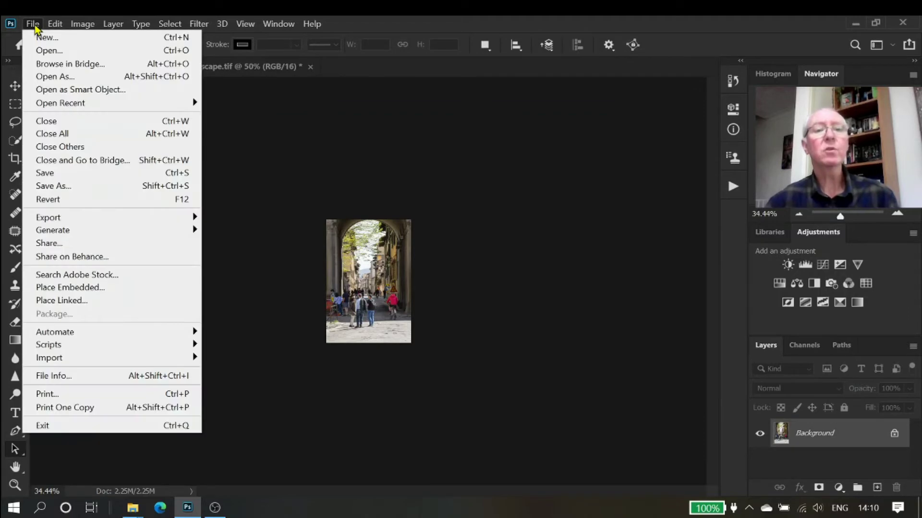
click(54, 186)
click(485, 374)
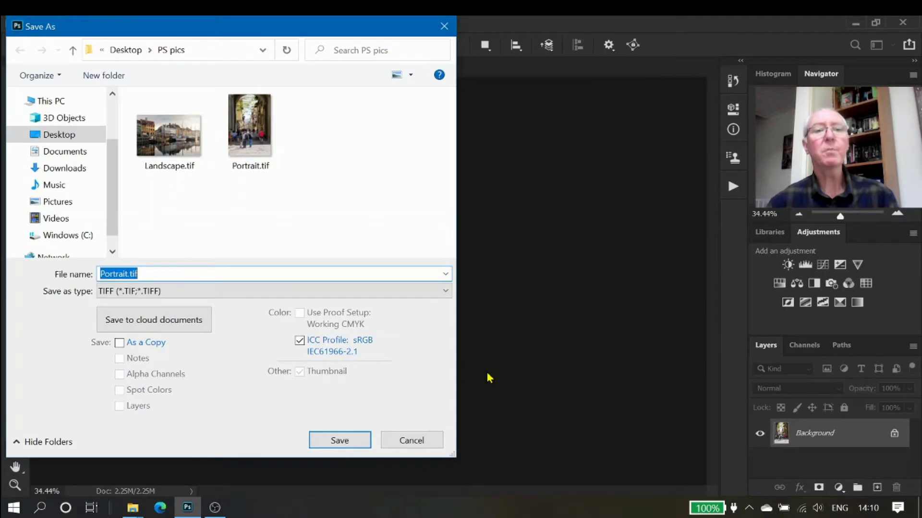
click(61, 140)
double_click(209, 157)
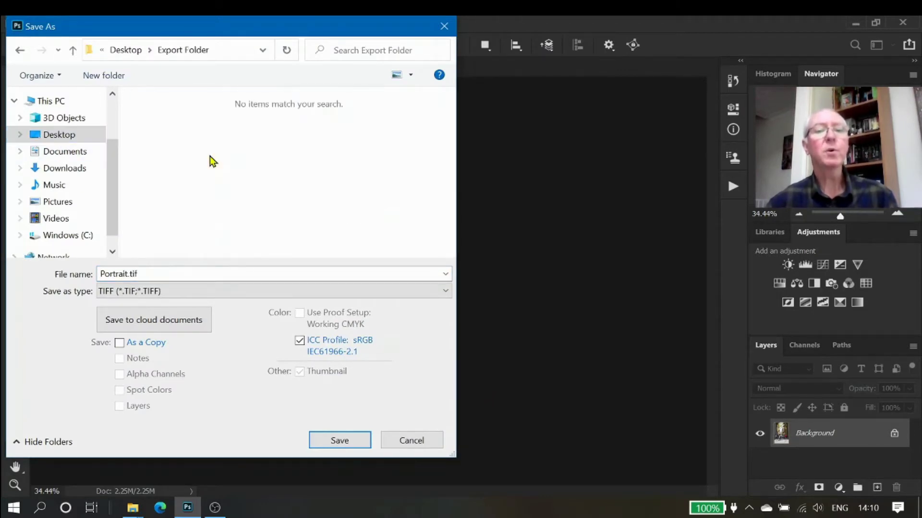
click(204, 291)
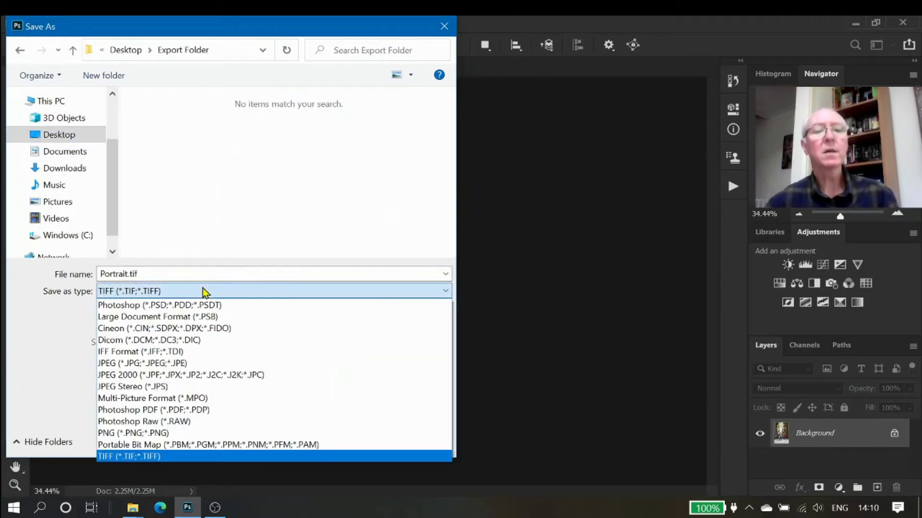
click(201, 364)
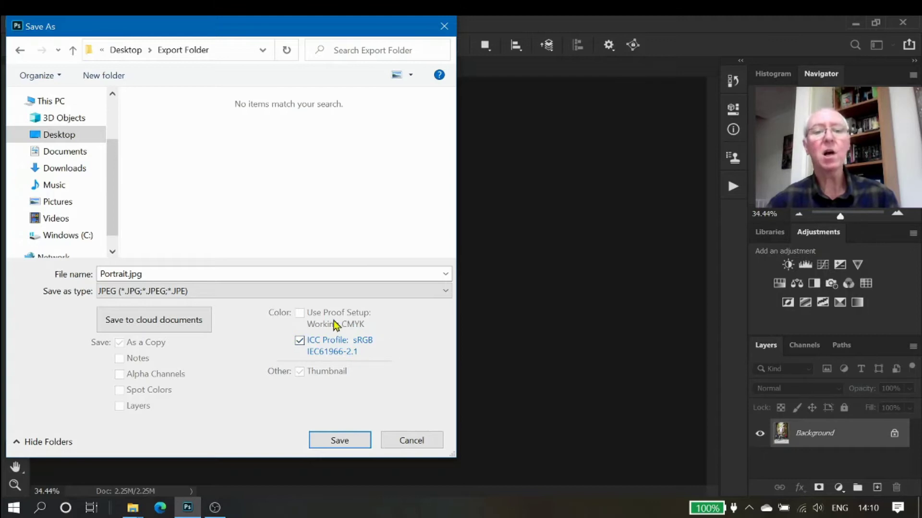
click(335, 441)
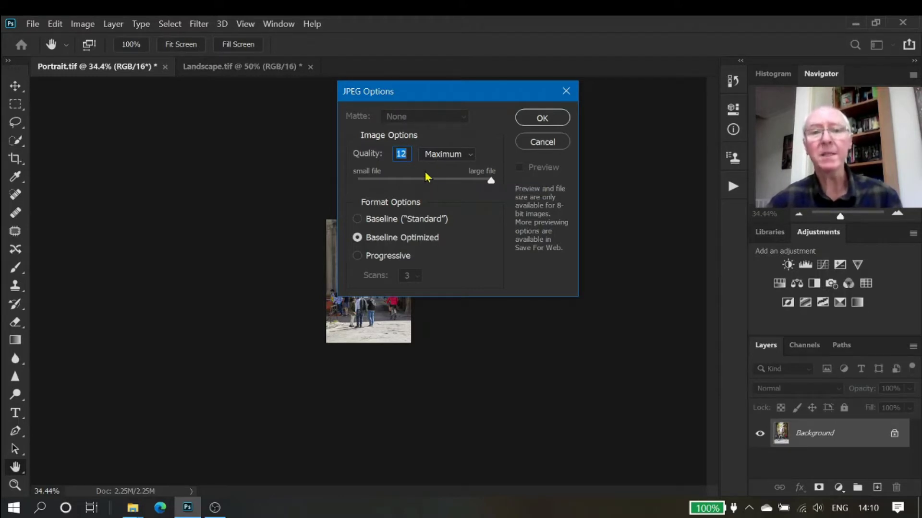
click(536, 120)
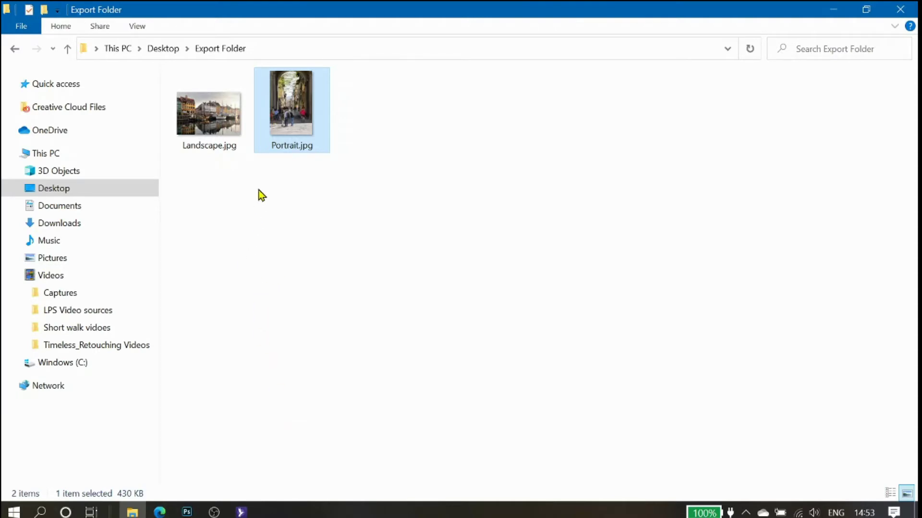
Examine the file size and pixel dimensions of Portrait.jpg in its File Explorer properties.
right_click(282, 116)
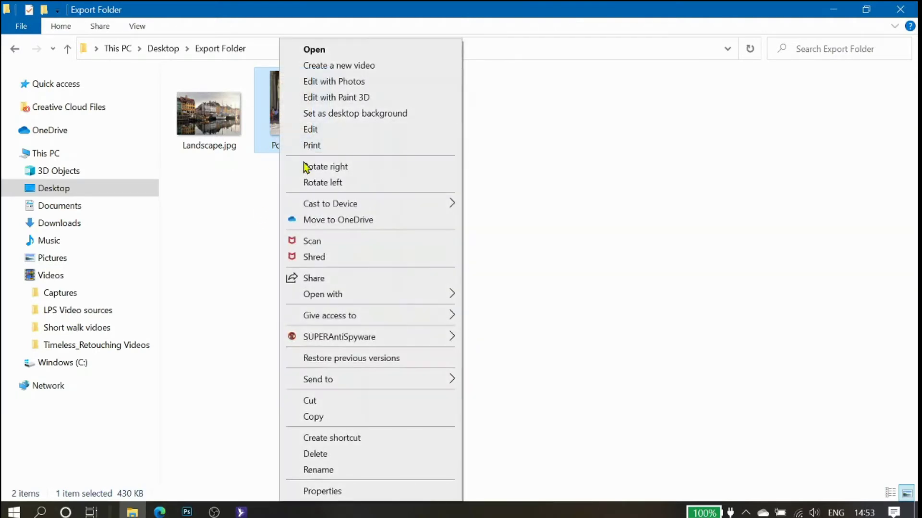
click(329, 492)
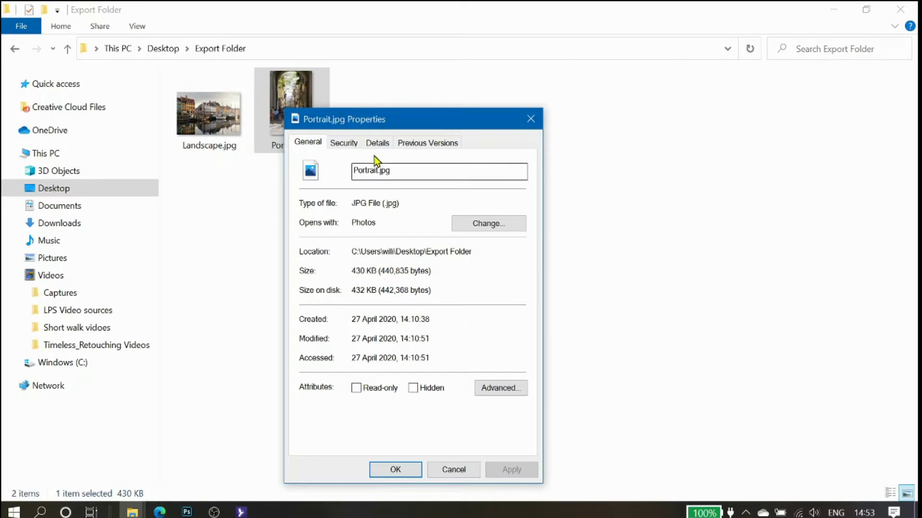
click(376, 142)
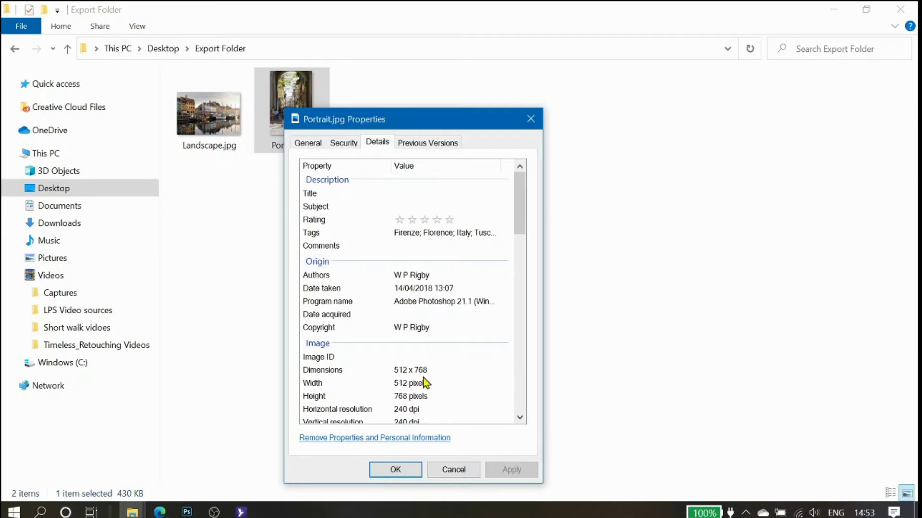
Check the resolution and color representation in the details of Portrait.jpg, and close its properties.
scroll(441, 366, down, 2)
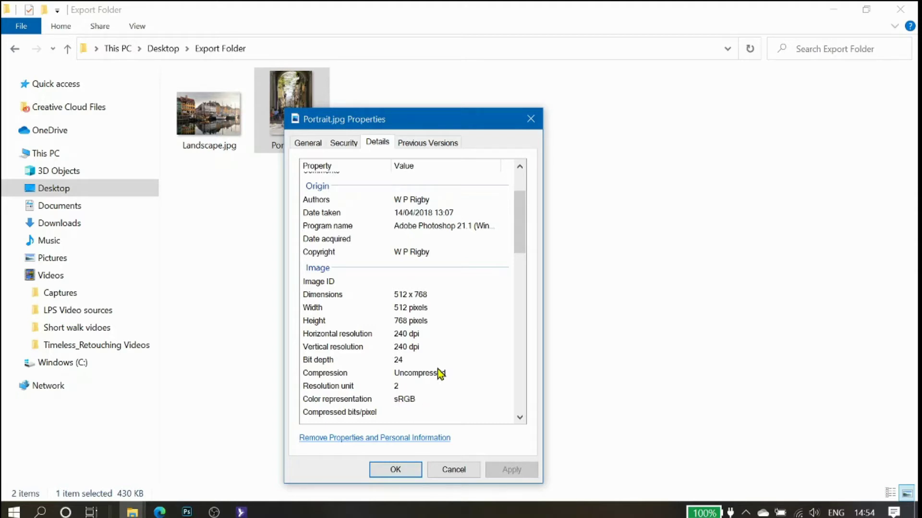
click(395, 470)
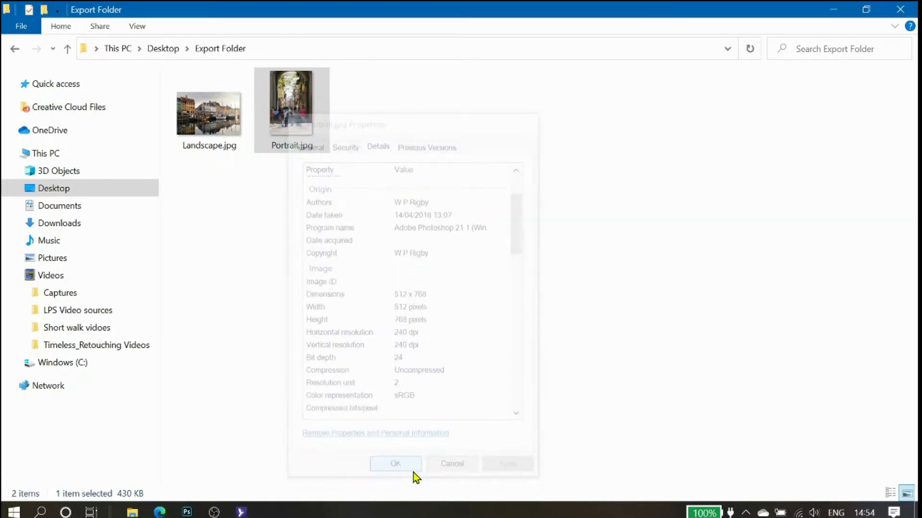
Examine the file size, pixel dimensions and remaining image details in the properties of Landscape.jpg.
click(211, 141)
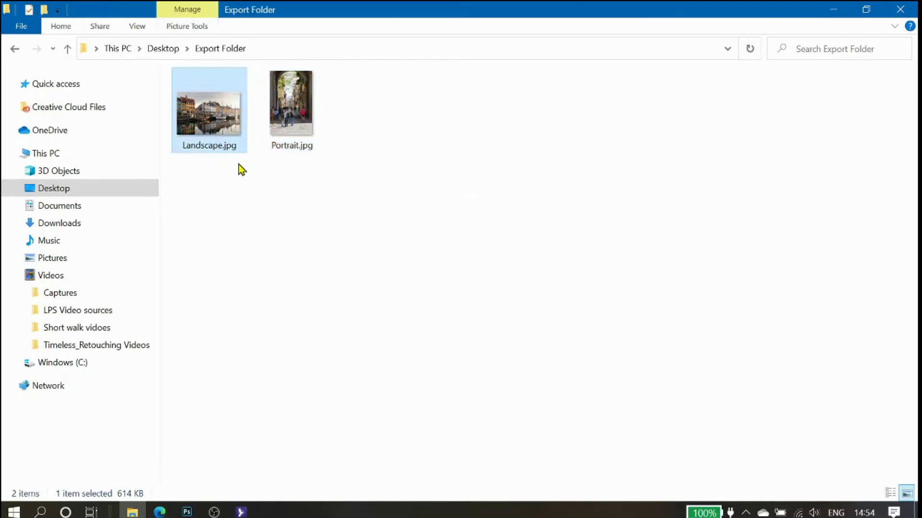
right_click(211, 111)
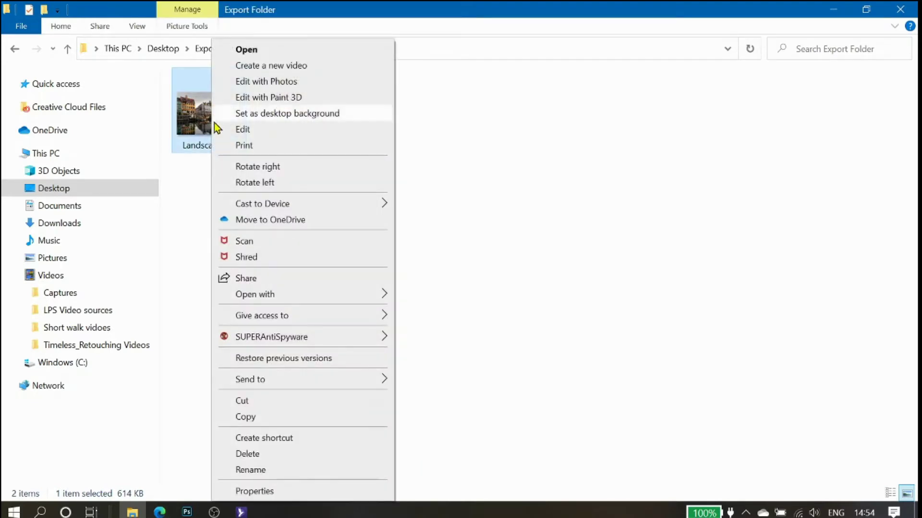
click(280, 491)
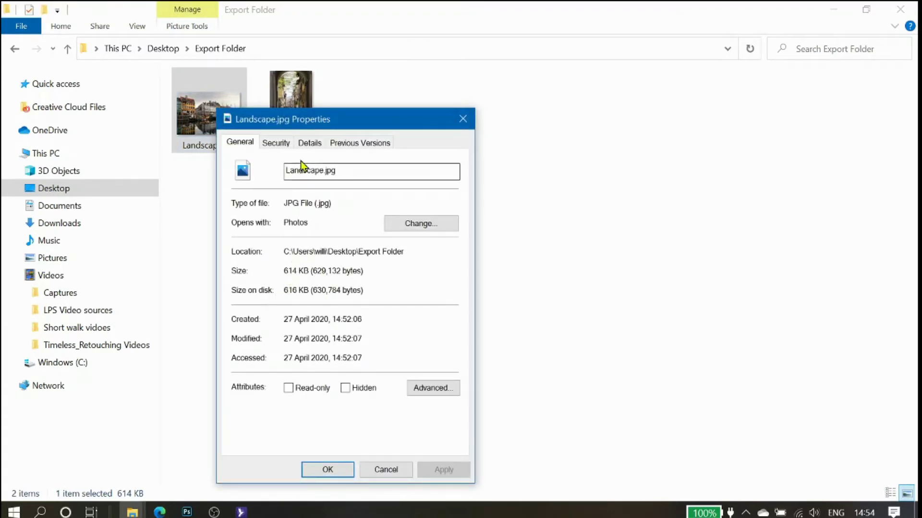
click(306, 145)
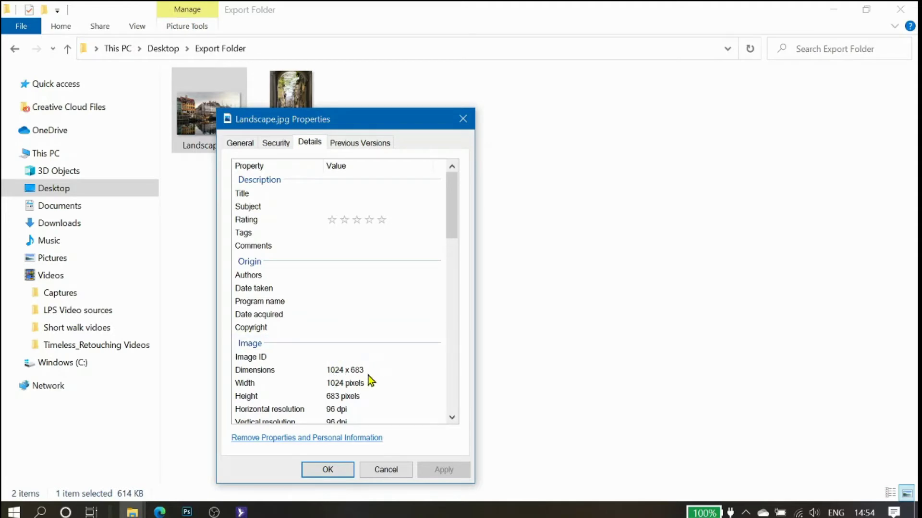
scroll(373, 373, down, 2)
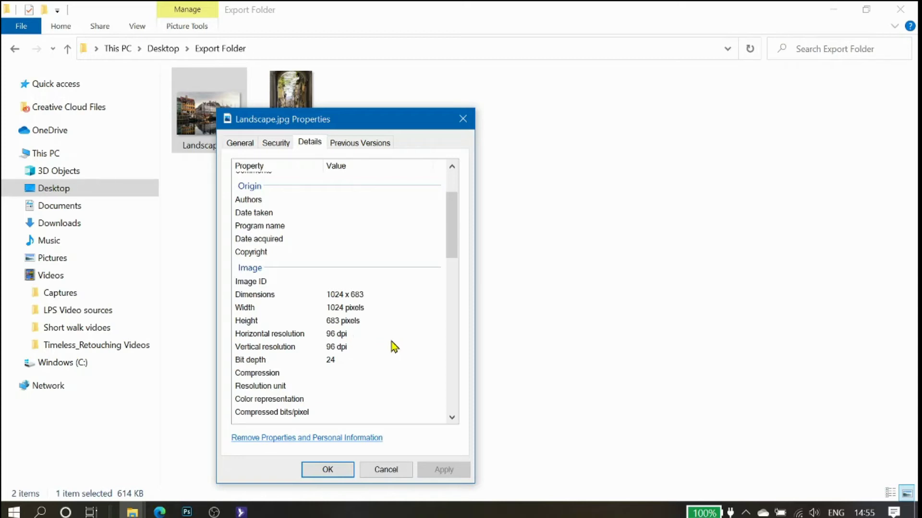
scroll(387, 358, down, 3)
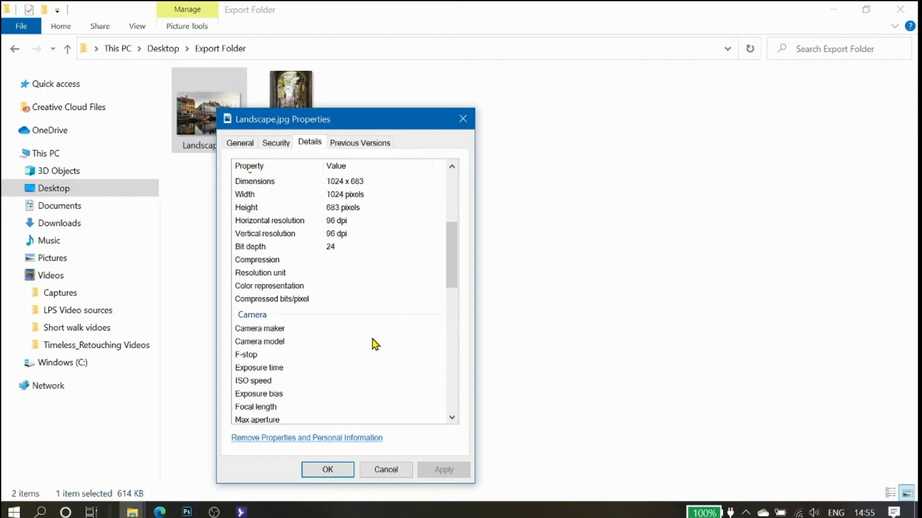
scroll(376, 344, down, 2)
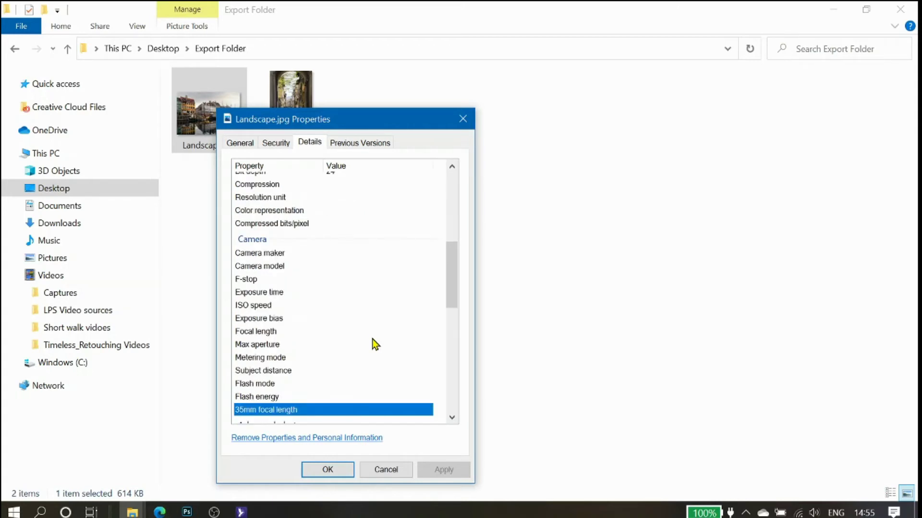
scroll(374, 344, down, 2)
scroll(373, 344, up, 4)
scroll(370, 360, down, 2)
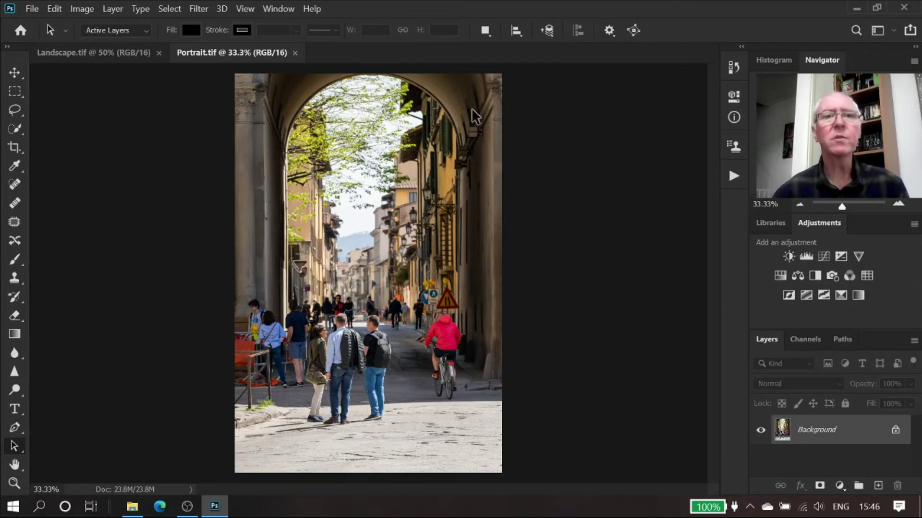
In Photoshop, create a new action set named Resizing.
click(278, 11)
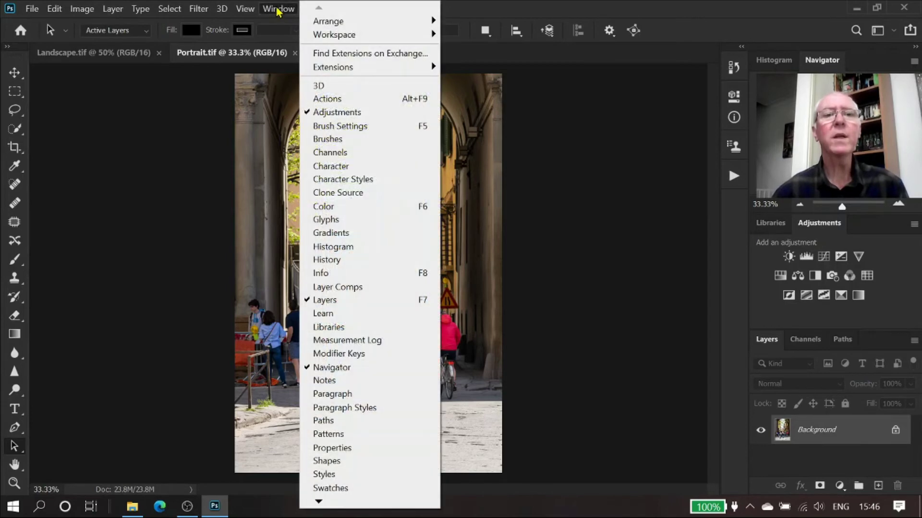
click(315, 100)
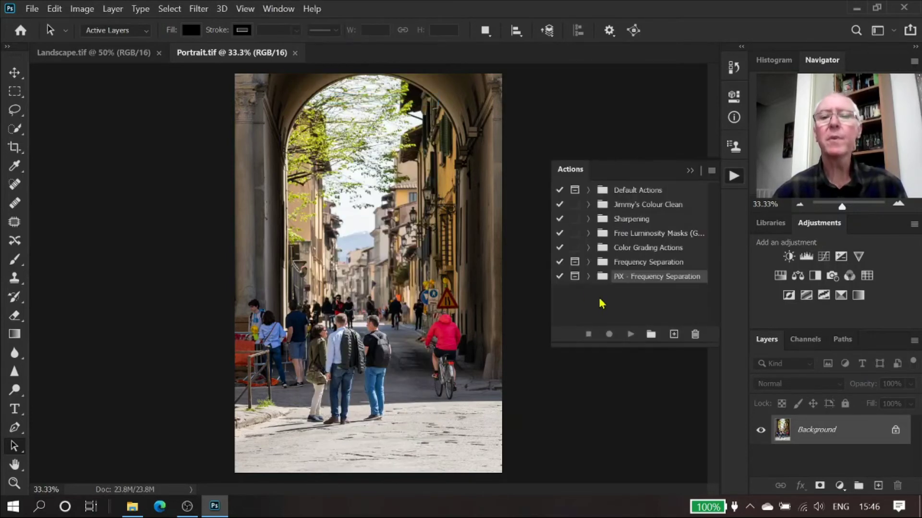
click(651, 334)
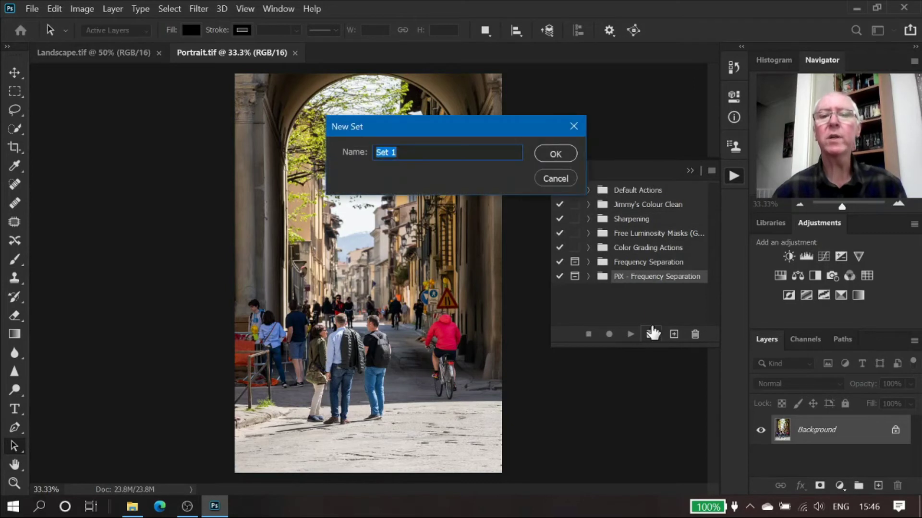
text(R)
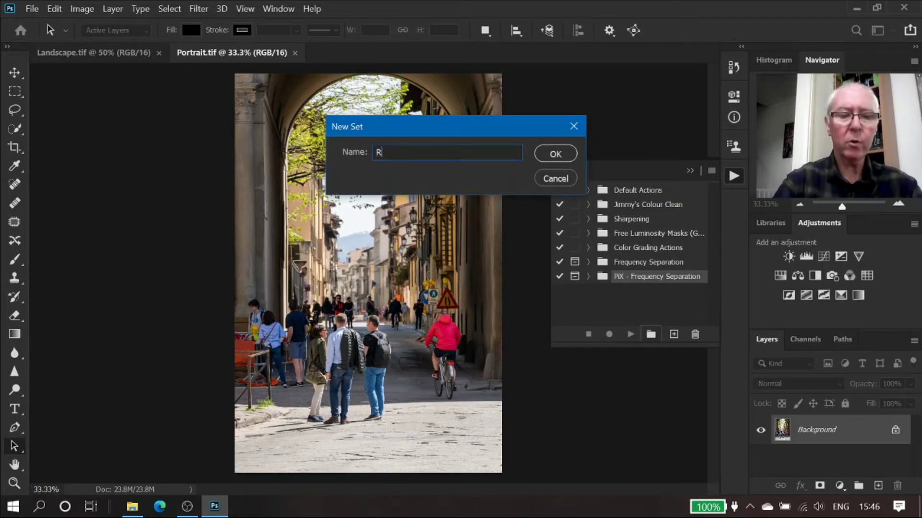
text(sizing)
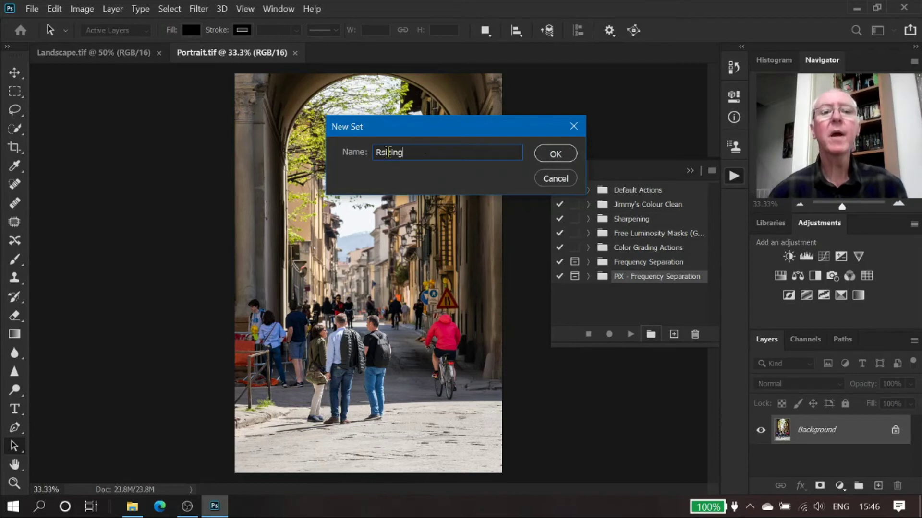
click(383, 154)
text(e)
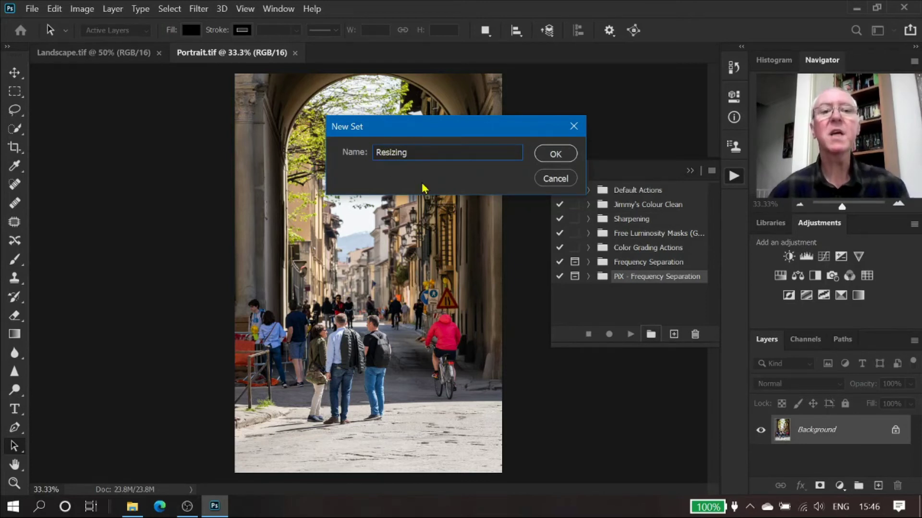
click(552, 153)
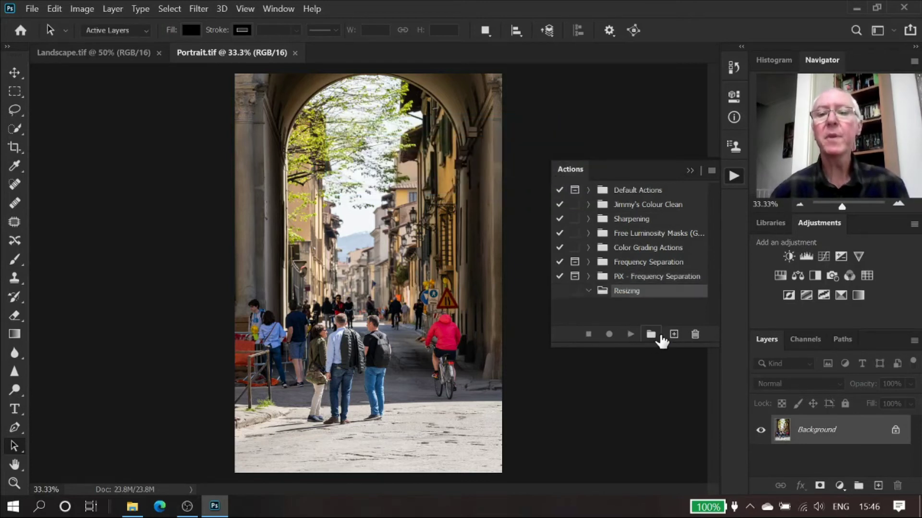
Create an action named LPS Portrait in the Resizing set and start recording it.
click(673, 334)
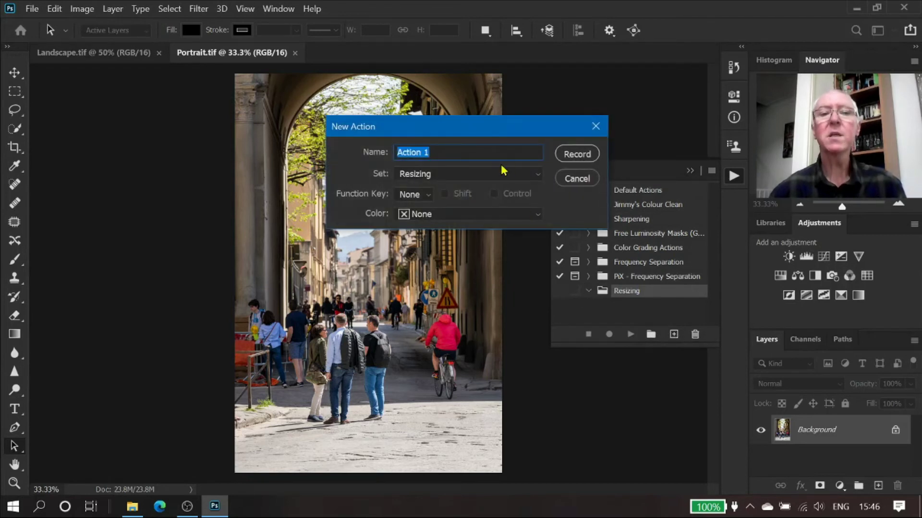
text(LPS)
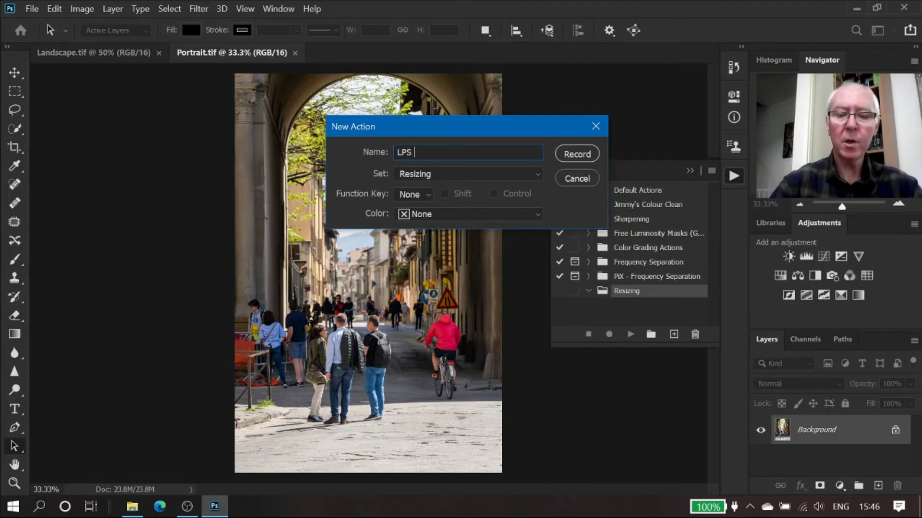
text( Portrait)
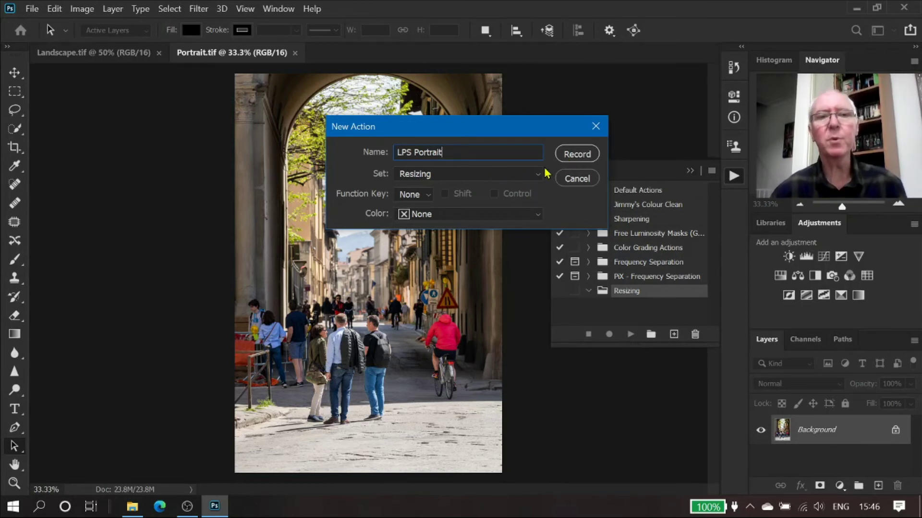
click(567, 155)
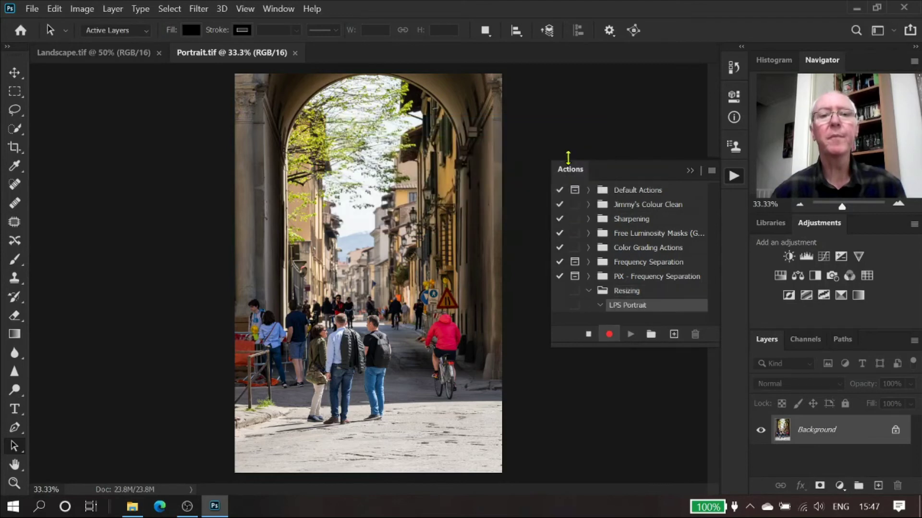
Record resizing Portrait.tif to a height of 768 pixels with proportions kept, and stop recording the action.
click(88, 12)
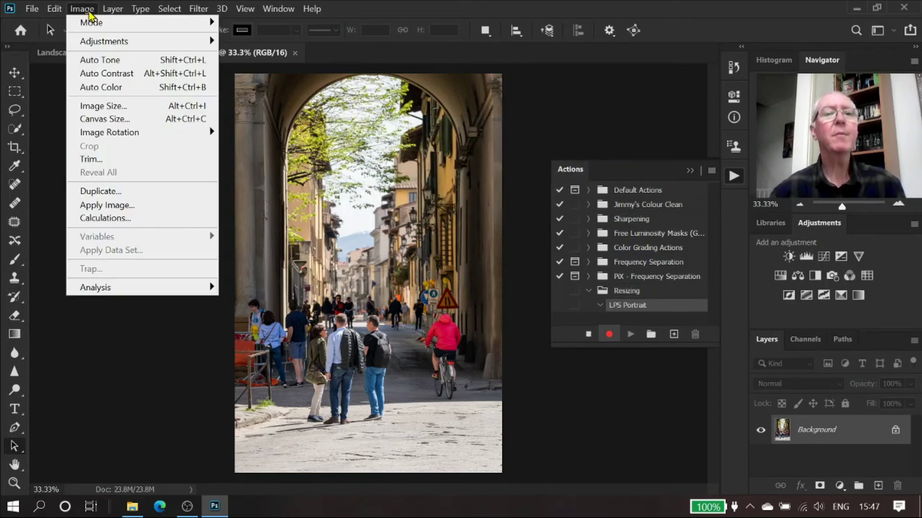
click(103, 106)
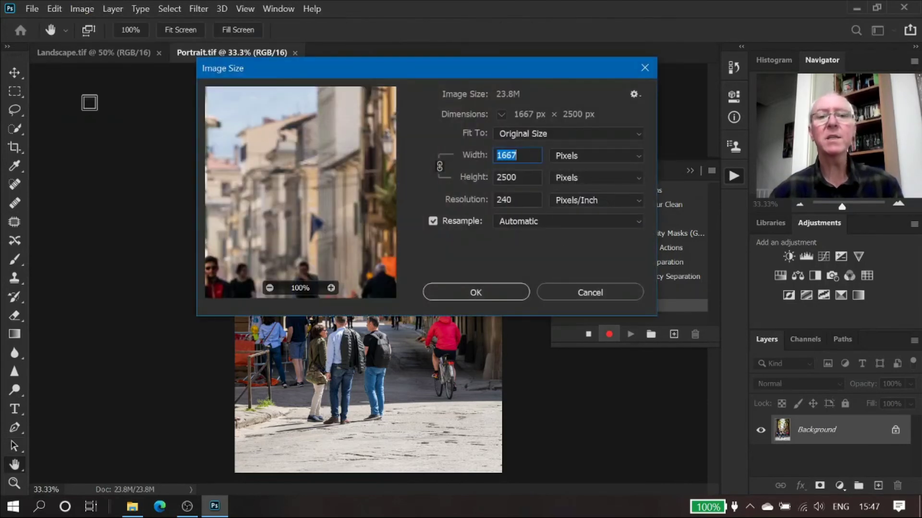
double_click(521, 177)
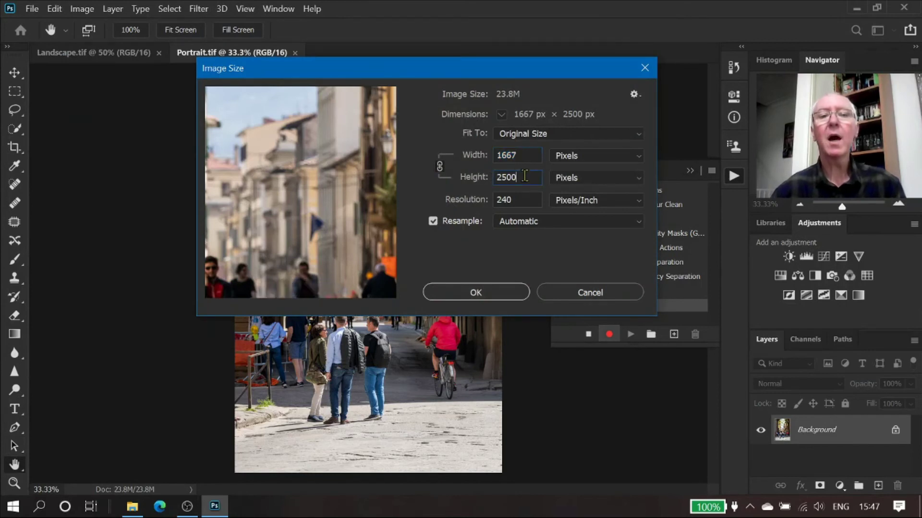
text(76)
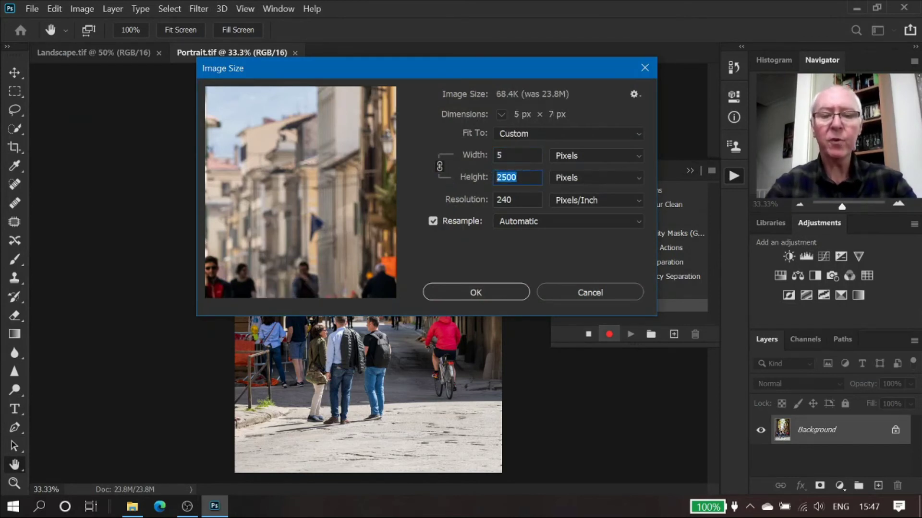
text(8)
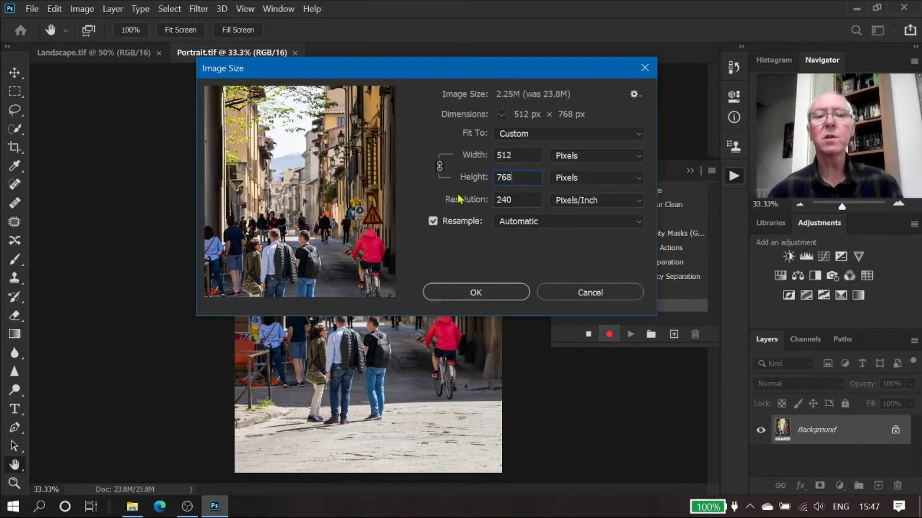
click(477, 292)
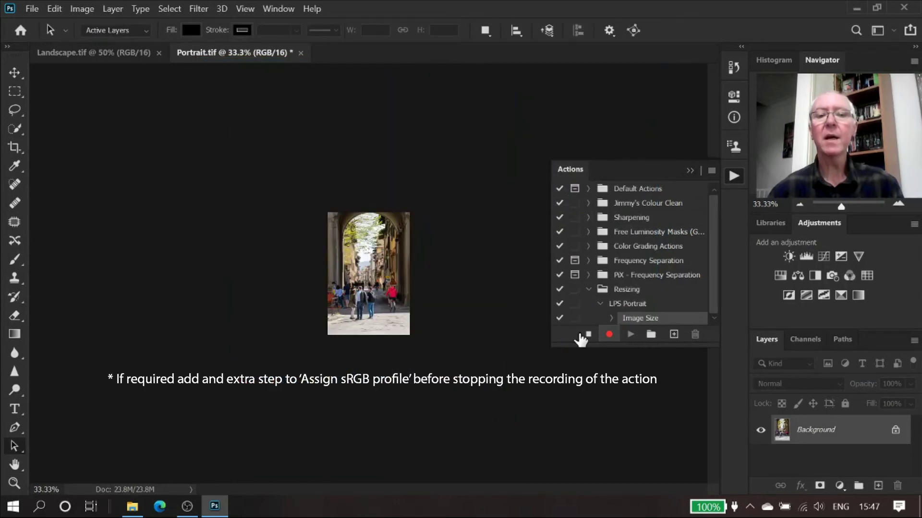
click(588, 334)
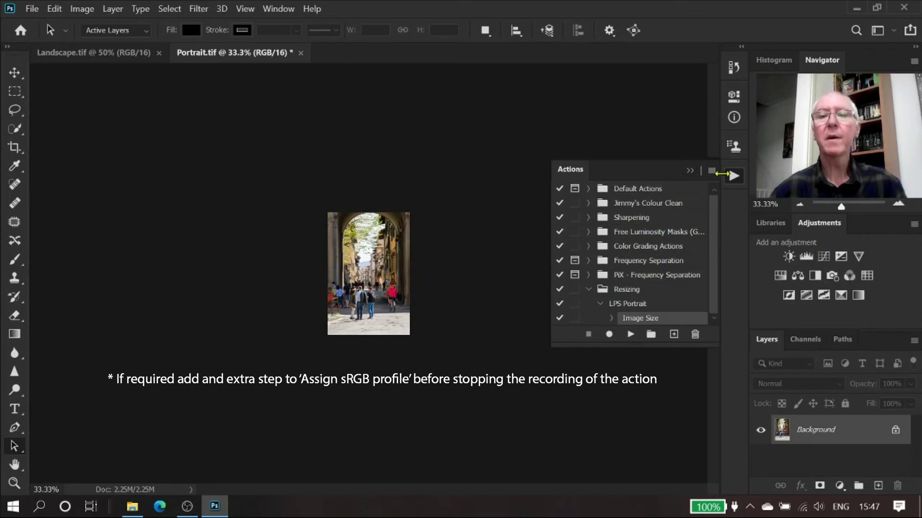
Revert Portrait.tif to its original opening state through the document history.
click(690, 171)
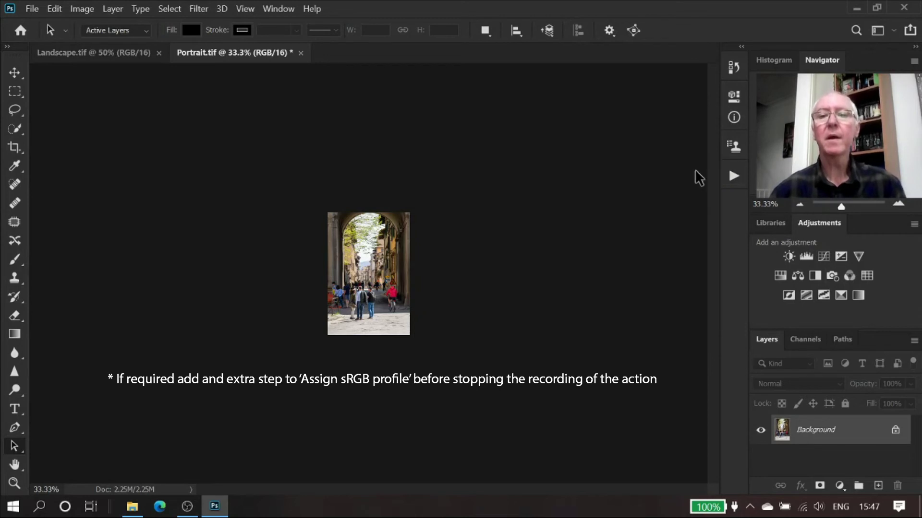
click(733, 68)
click(625, 98)
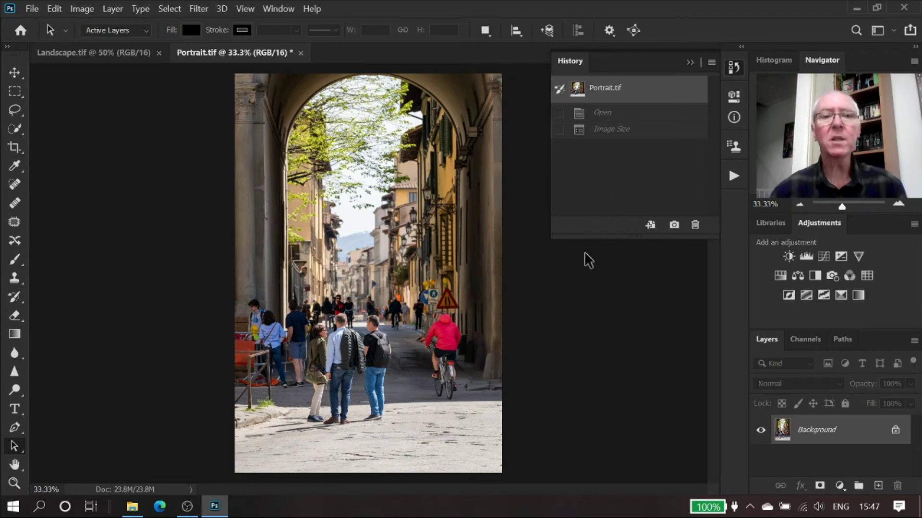
Run the LPS Portrait action on the Portrait.tif image and collapse the list of actions.
click(730, 176)
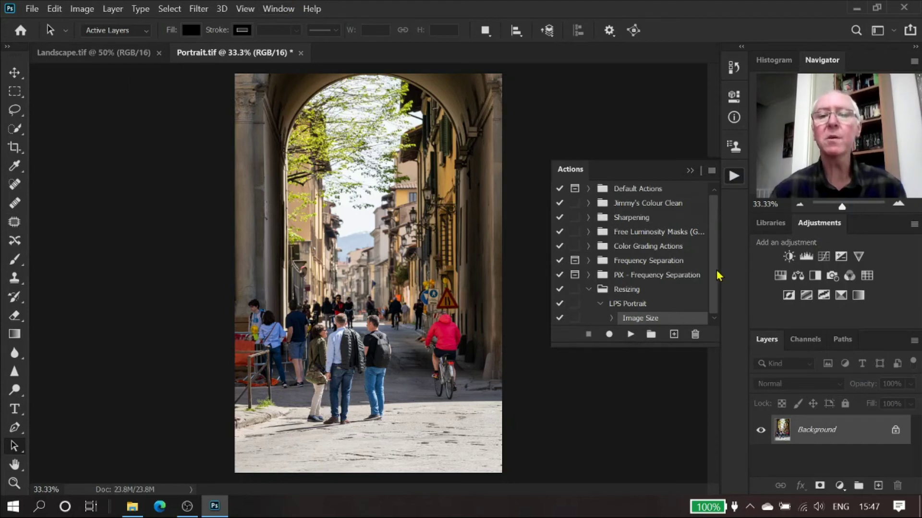
click(637, 305)
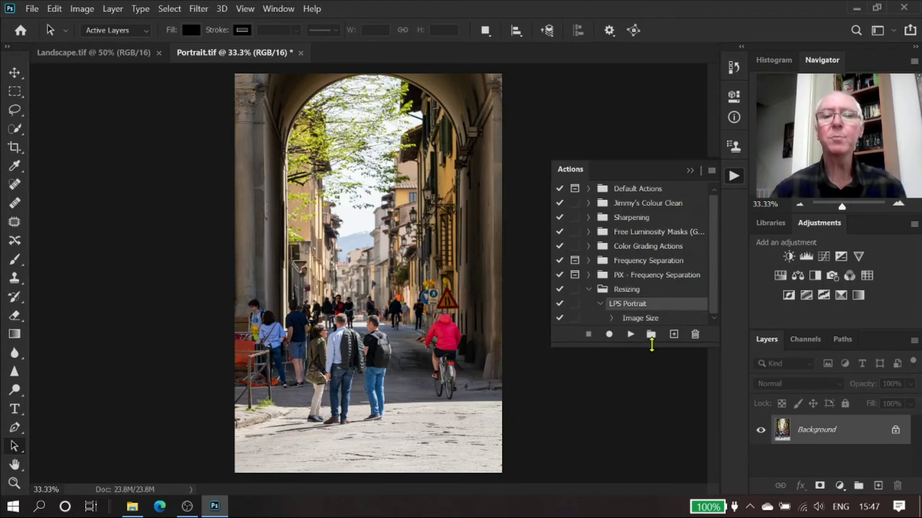
click(630, 335)
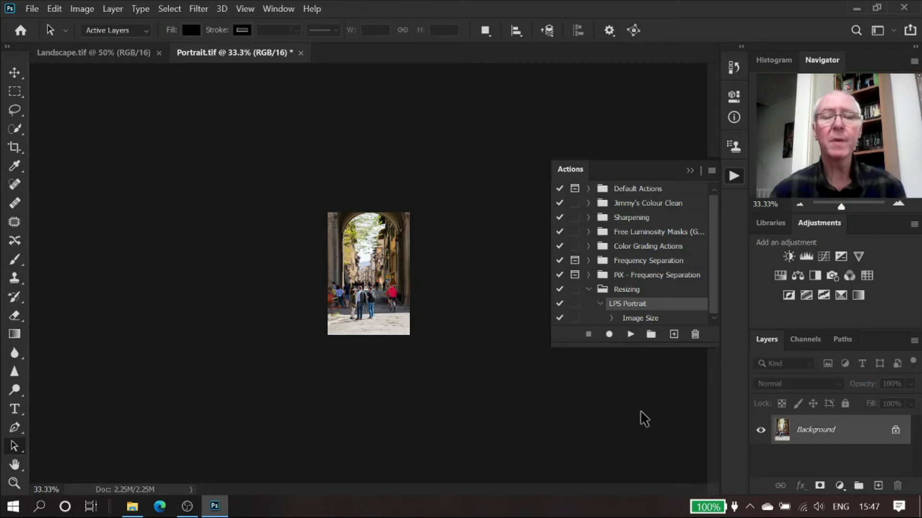
click(689, 171)
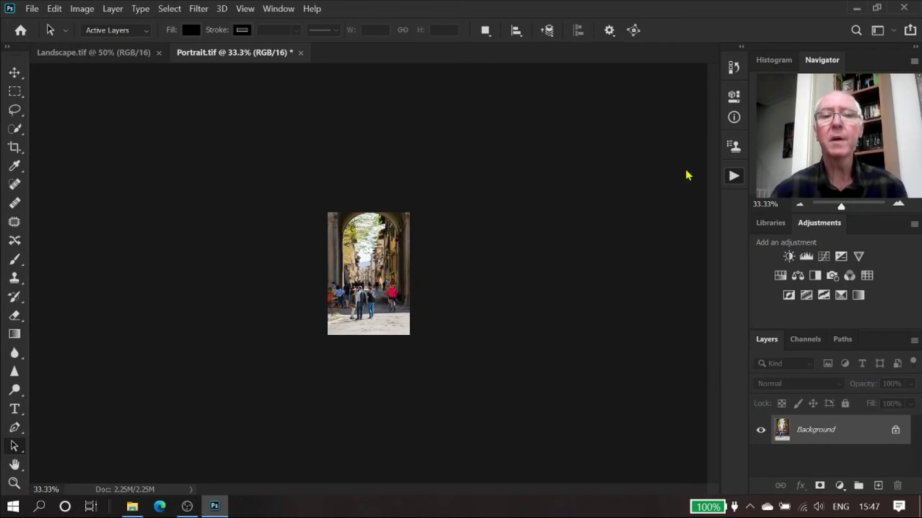
Switch to Landscape.tif, create an action named LPS Landscape in the Resizing set and start recording it.
click(111, 53)
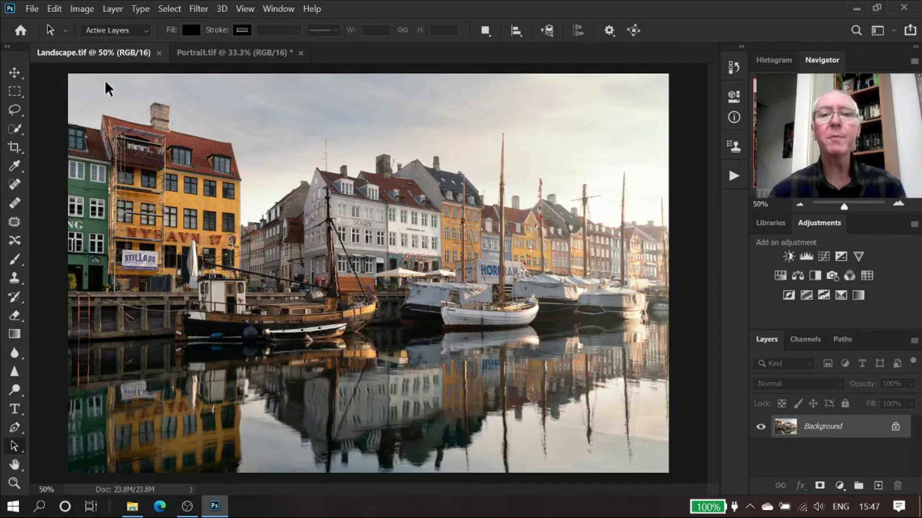
click(733, 176)
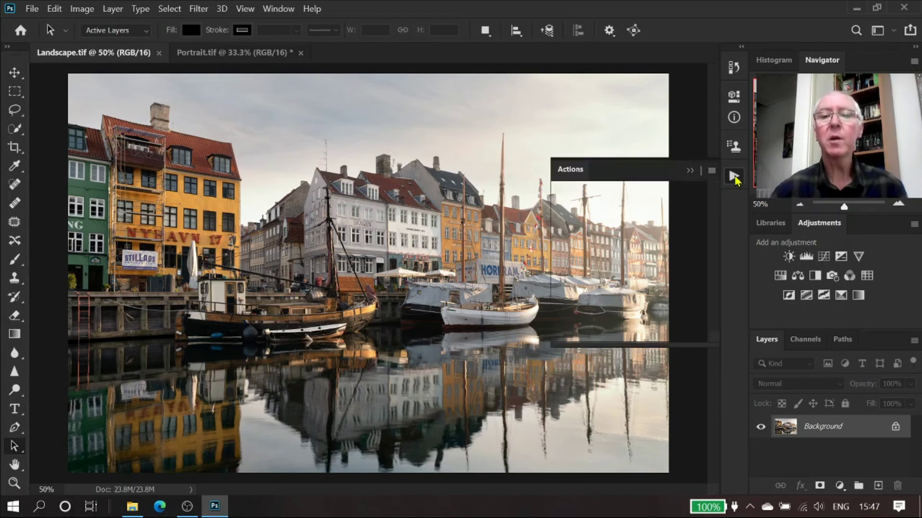
click(626, 290)
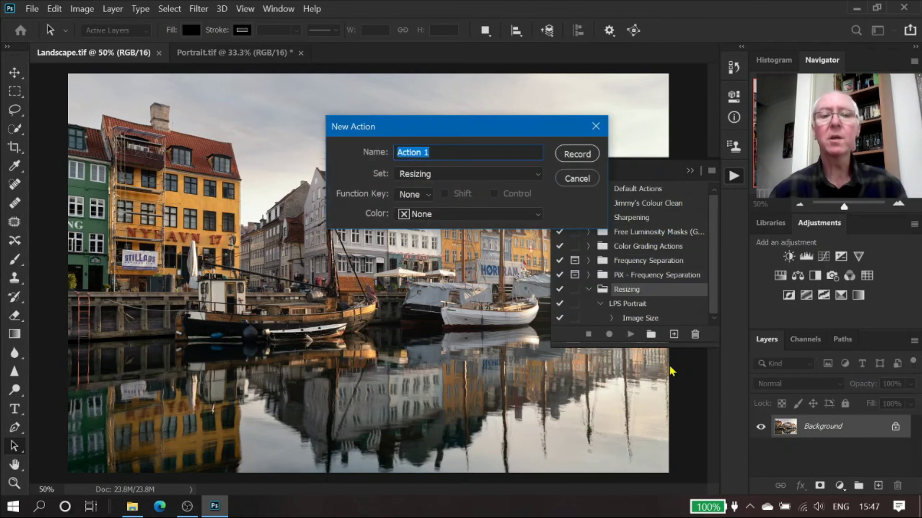
text(LPS Landscape)
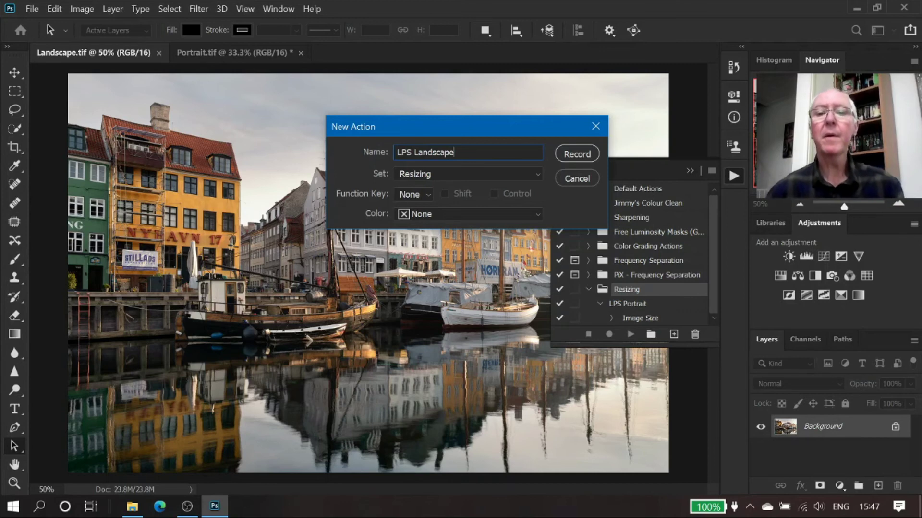
click(567, 153)
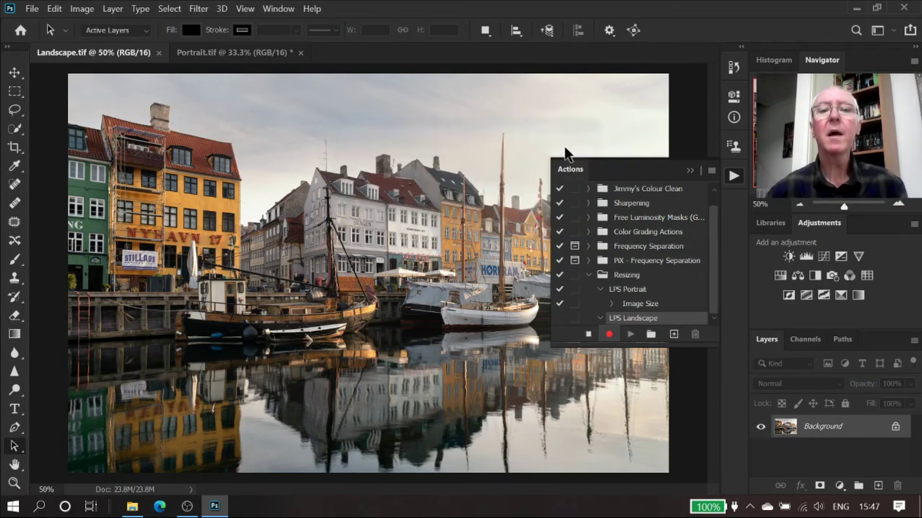
Record resizing Landscape.tif to a width of 1024 pixels with proportions kept, stop recording and collapse the list of actions.
click(79, 10)
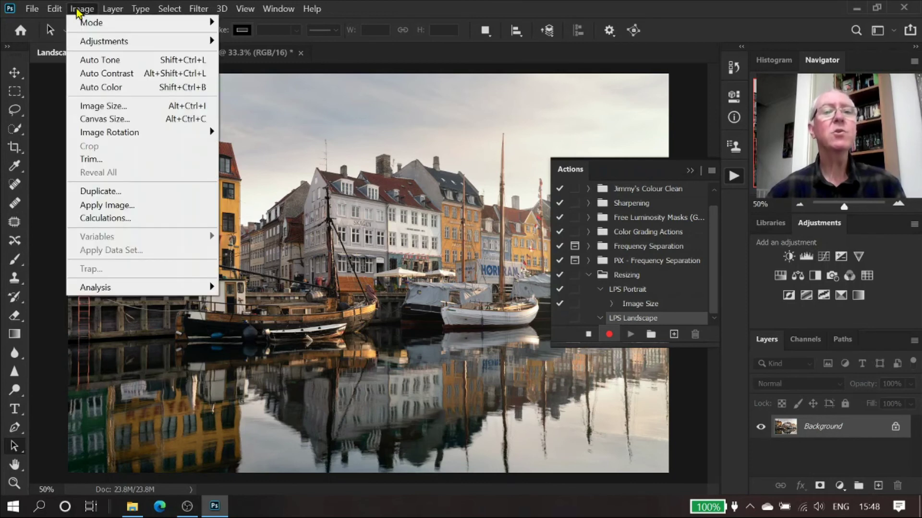
click(96, 106)
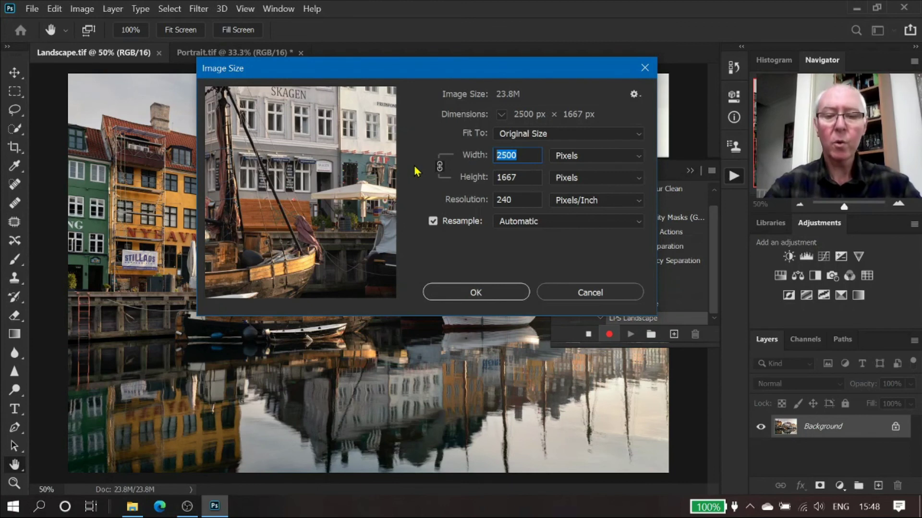
text(102)
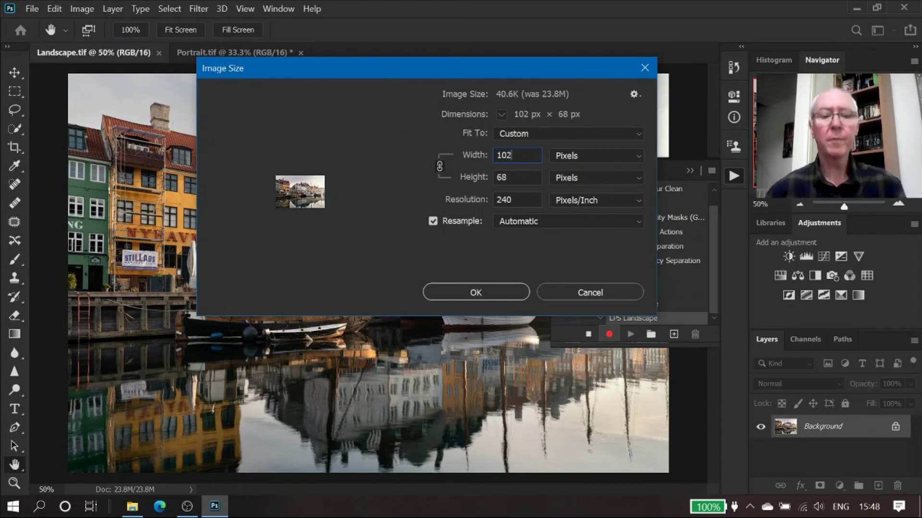
text(4)
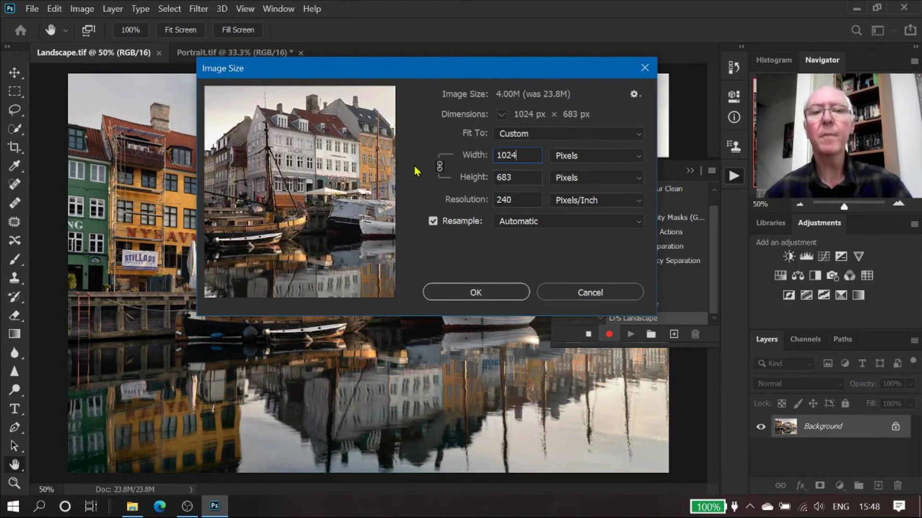
click(491, 293)
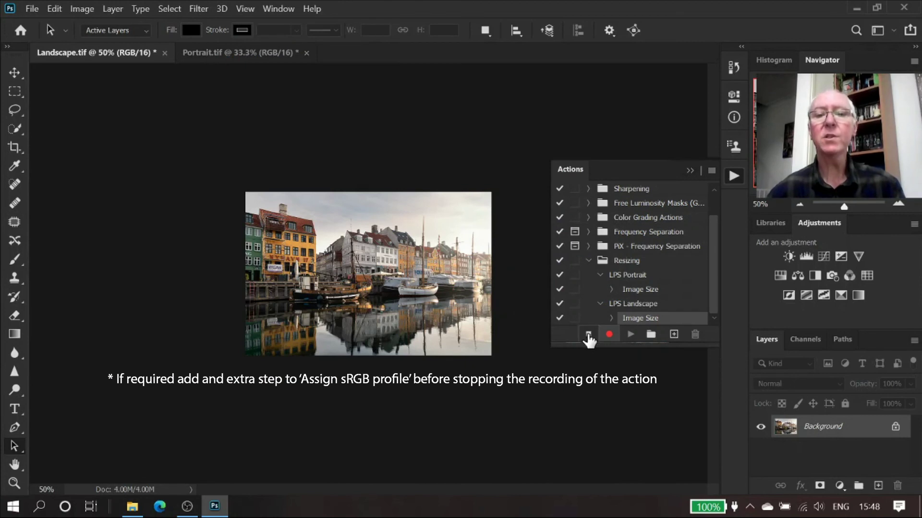
click(588, 335)
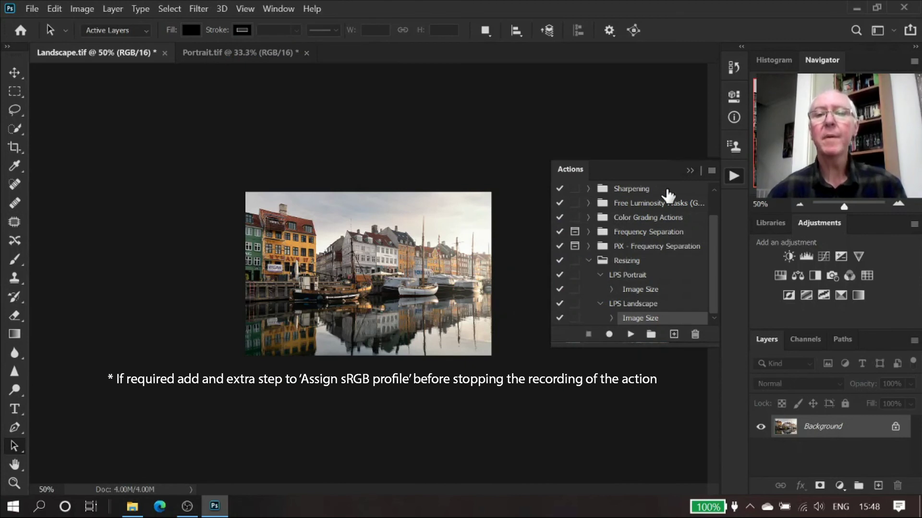
click(690, 171)
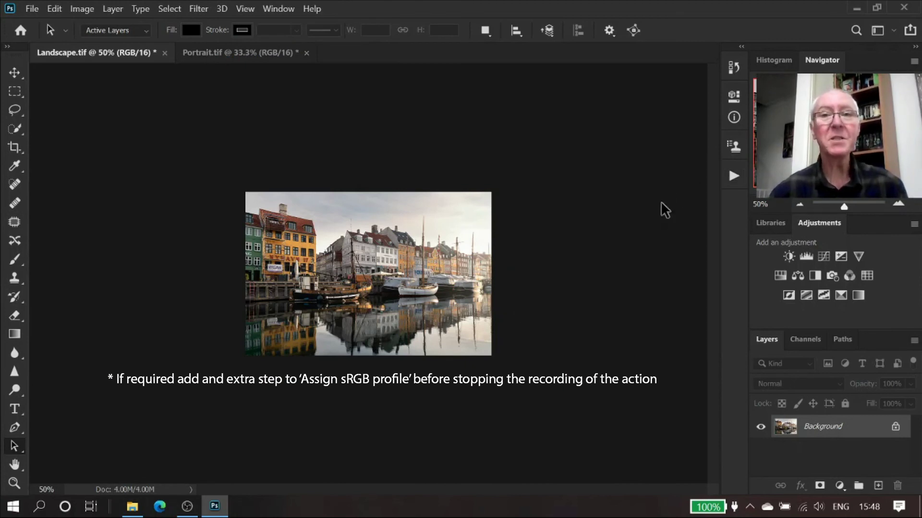
Review the recorded actions in the Resizing set and select the LPS Portrait action.
click(735, 176)
click(627, 263)
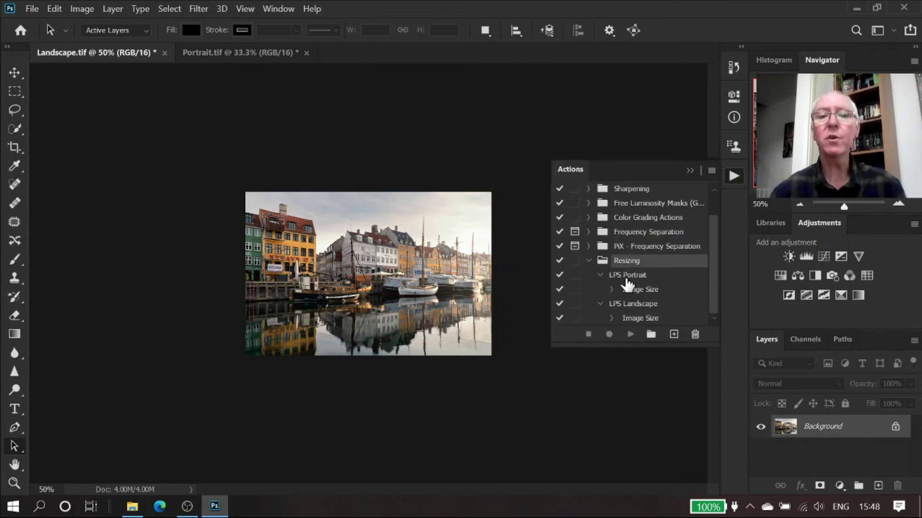
click(627, 279)
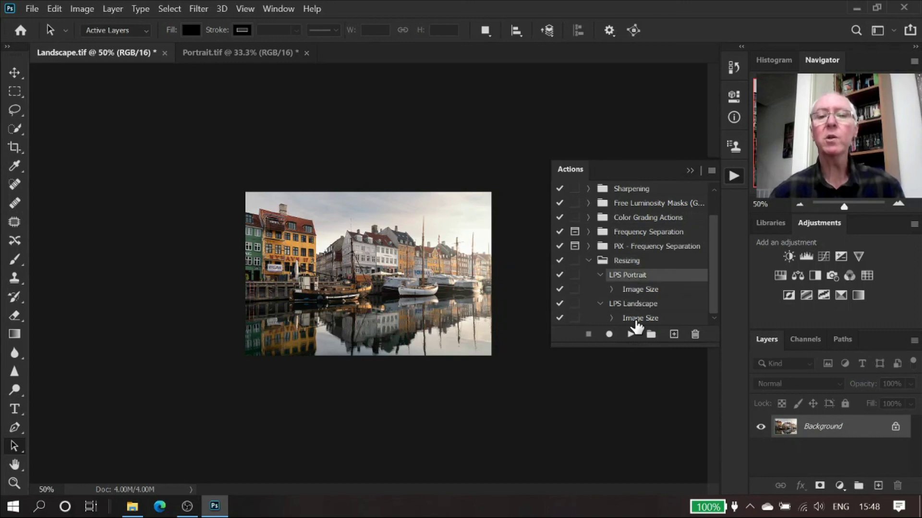